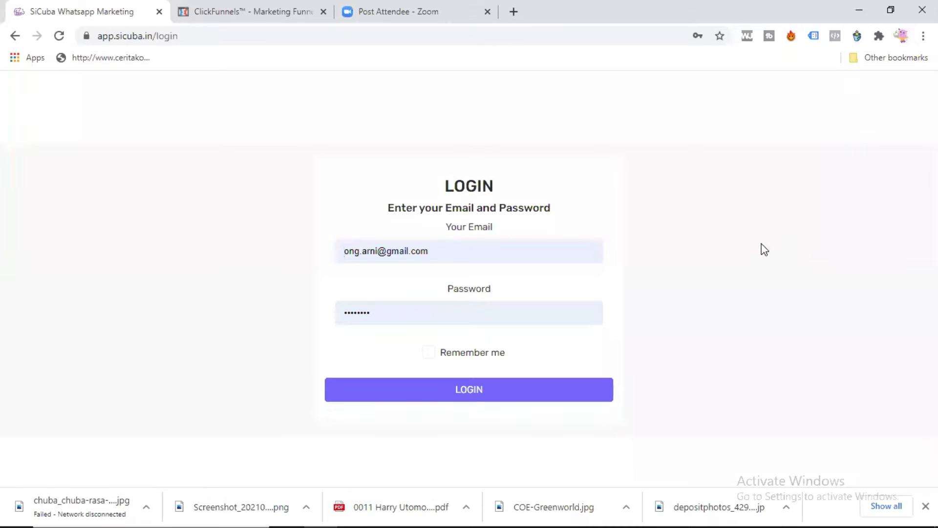
Step: Log in with the prefilled credentials and connect the Business package device to WhatsApp through its QR code
{"action": "left_click", "coordinate": [388, 390]}
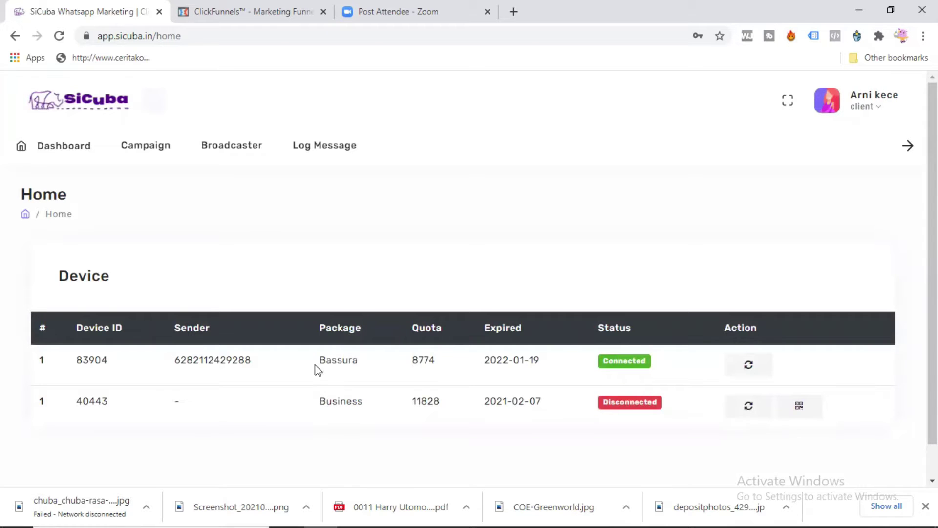
{"action": "left_click", "coordinate": [799, 410]}
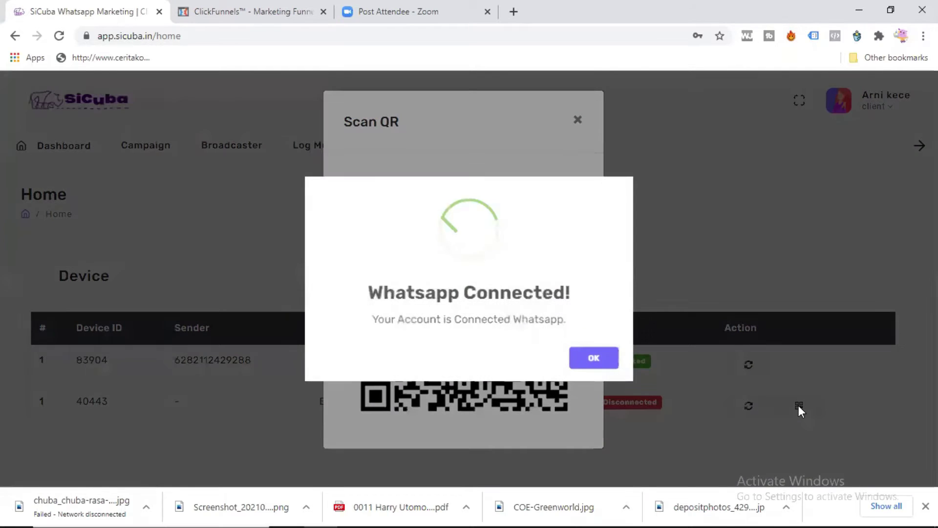
{"action": "left_click", "coordinate": [591, 360]}
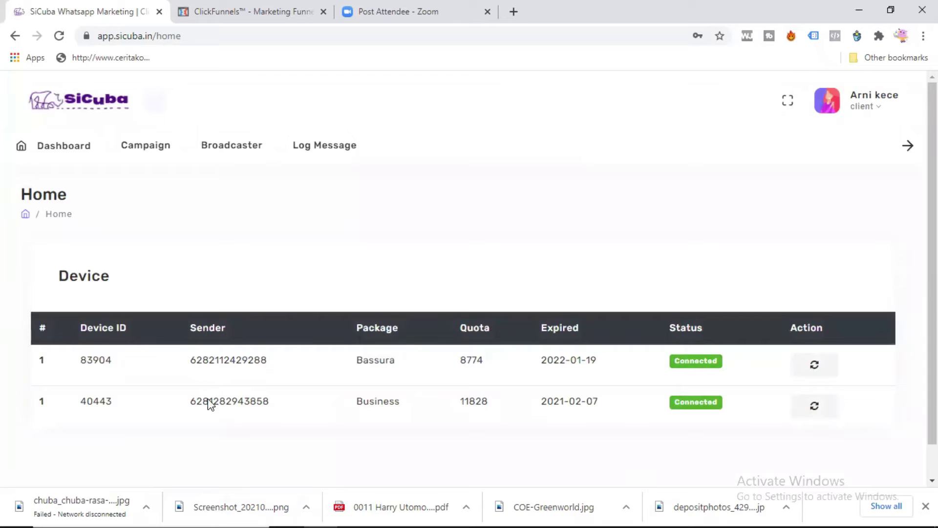
Step: Check the sender, quota and expiry date of the Business package device
{"action": "double_click", "coordinate": [202, 399]}
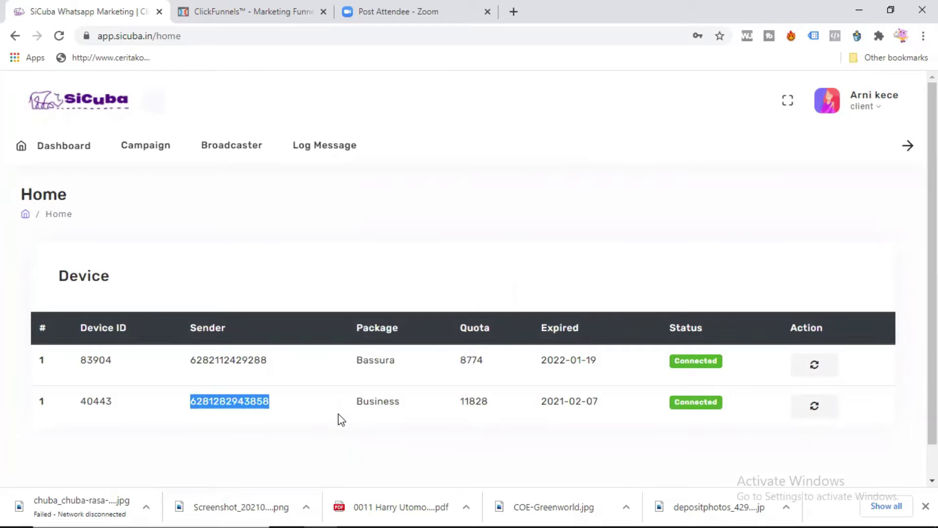
{"action": "left_click", "coordinate": [476, 402]}
{"action": "double_click", "coordinate": [477, 402]}
{"action": "double_click", "coordinate": [556, 401]}
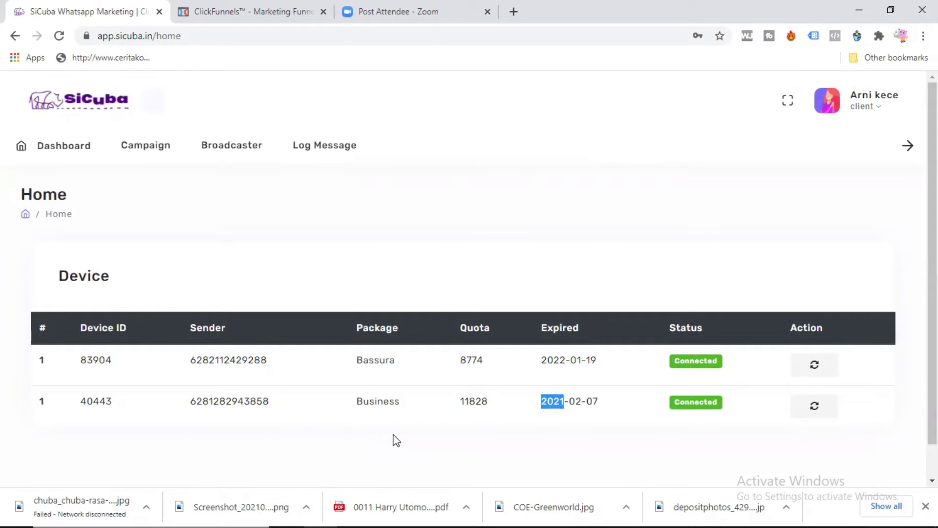
{"action": "triple_click", "coordinate": [592, 401]}
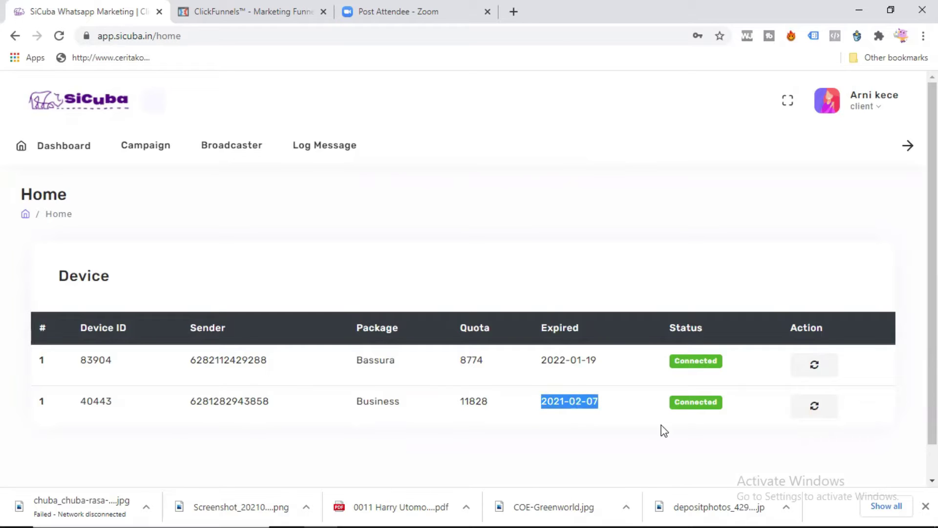
{"action": "left_click", "coordinate": [808, 242]}
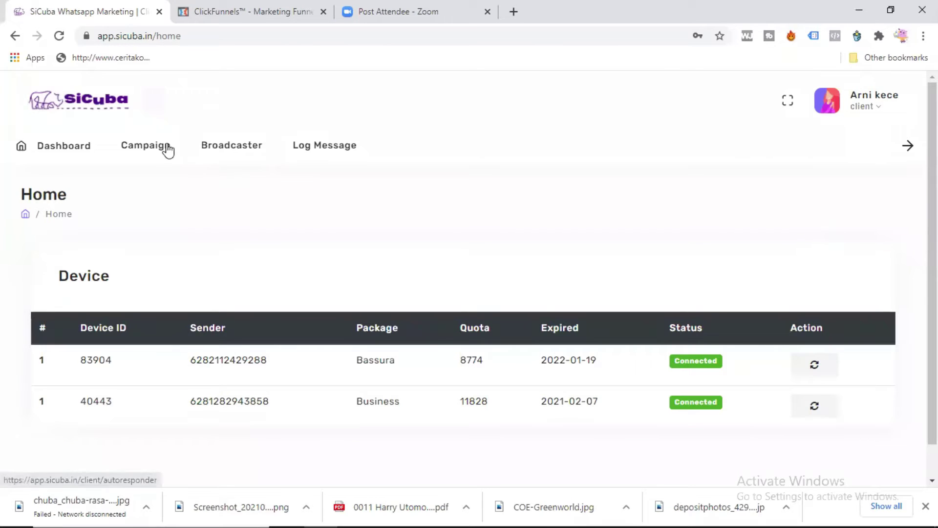
Step: Start a new campaign named "SiCuba" with the description "sicuba"
{"action": "left_click", "coordinate": [153, 152]}
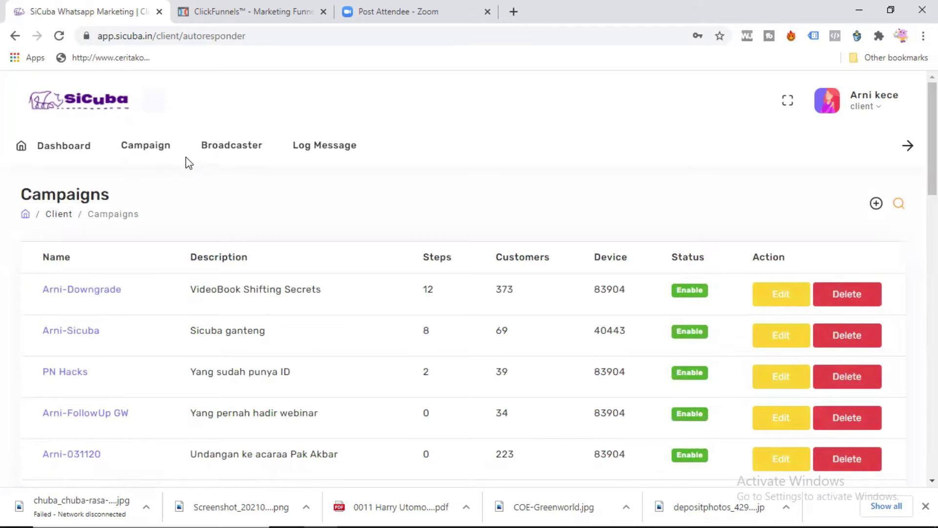
{"action": "left_click", "coordinate": [877, 203]}
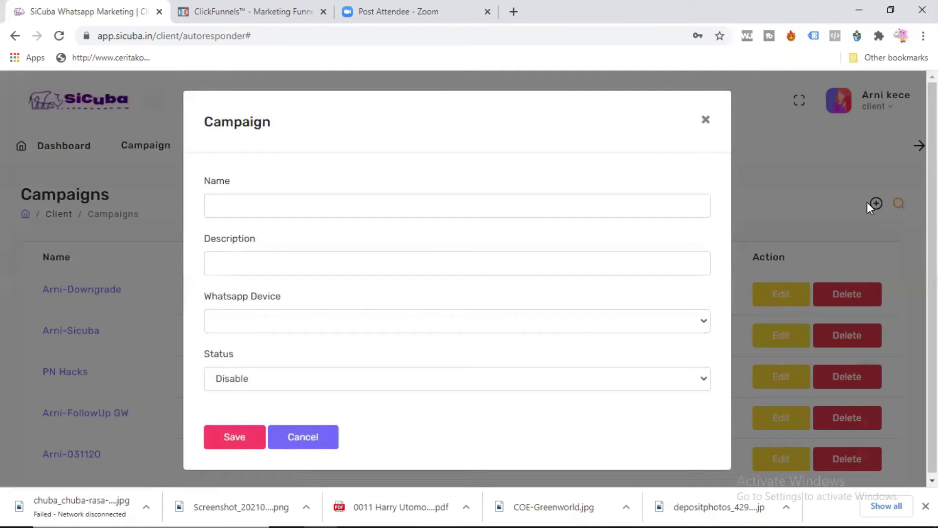
{"action": "left_click", "coordinate": [336, 200]}
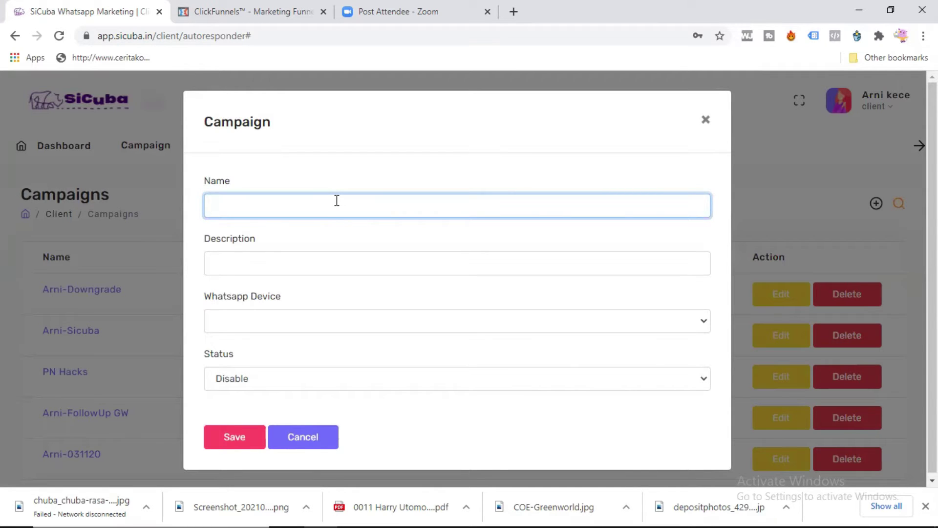
{"action": "type", "text": "SiCuba"}
{"action": "left_click", "coordinate": [345, 260]}
{"action": "type", "text": "sicuba"}
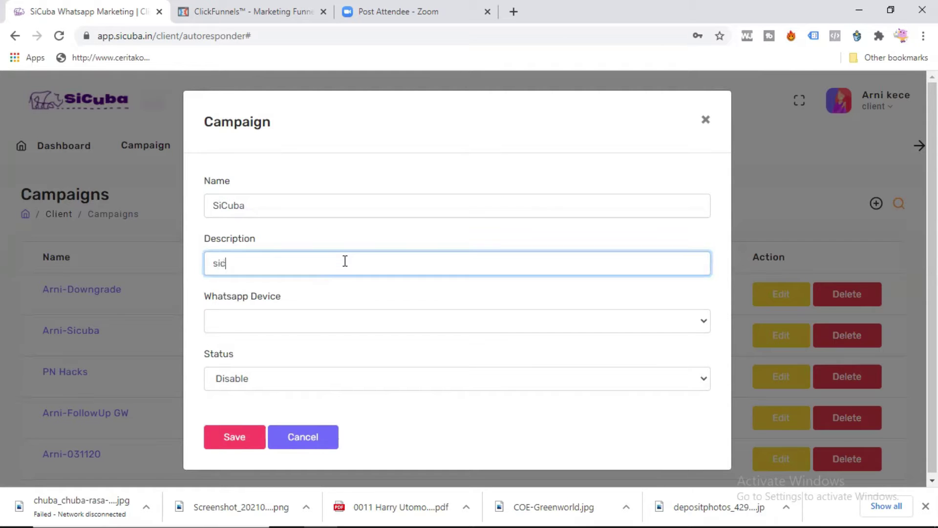
Step: Assign WhatsApp device 40443 to the campaign, set its status to Enable and save it
{"action": "left_click", "coordinate": [374, 323]}
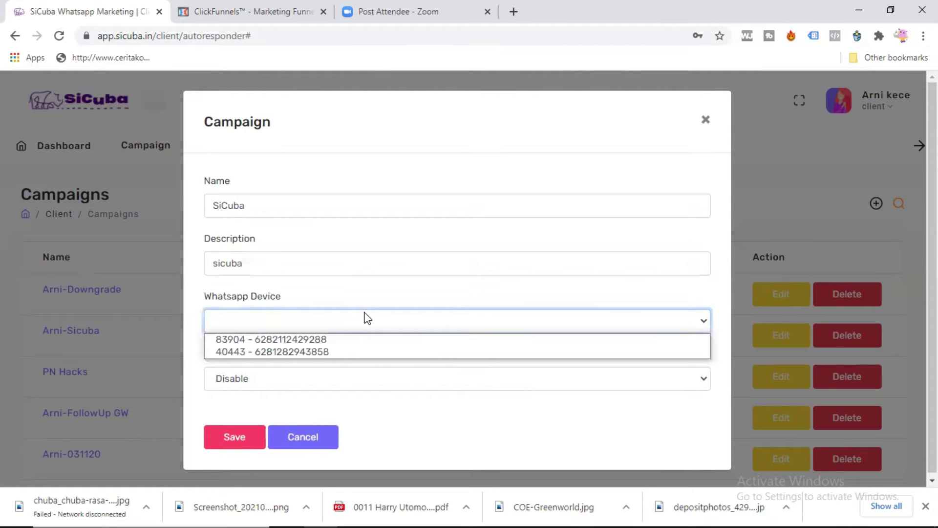
{"action": "left_click", "coordinate": [343, 352]}
{"action": "left_click", "coordinate": [314, 381]}
{"action": "left_click", "coordinate": [306, 413]}
{"action": "left_click", "coordinate": [245, 436]}
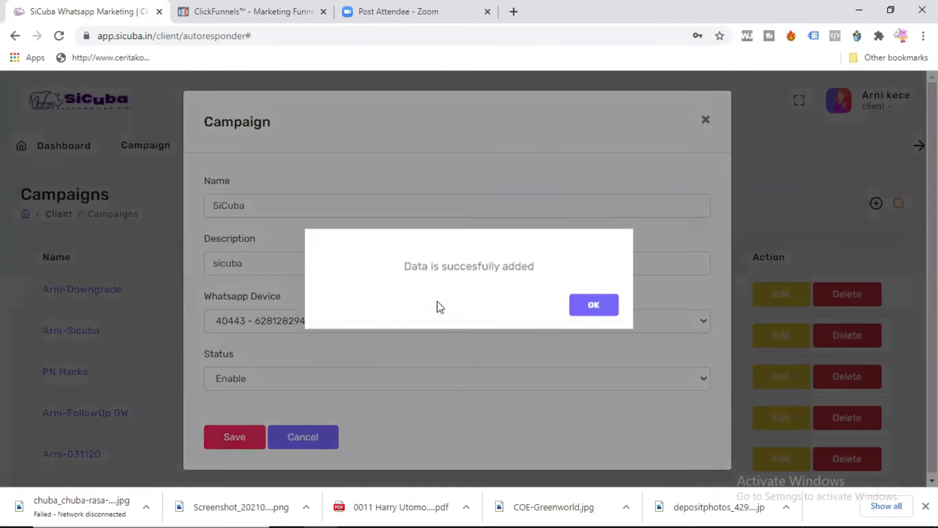
{"action": "left_click", "coordinate": [594, 305]}
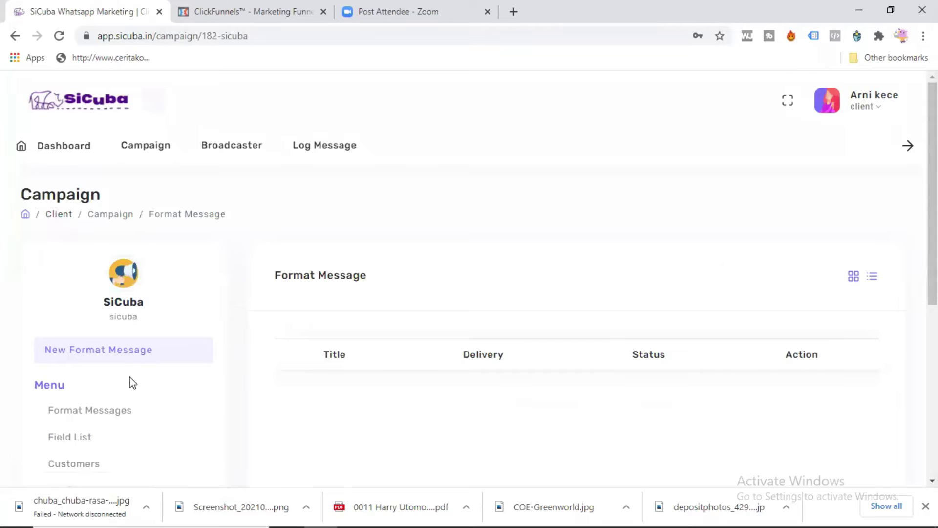
Step: Add a field to the campaign's field list with label "nama" and name "nama", and save the change
{"action": "scroll", "coordinate": [126, 386], "scroll_direction": "down", "scroll_amount": 2}
{"action": "left_click", "coordinate": [56, 374]}
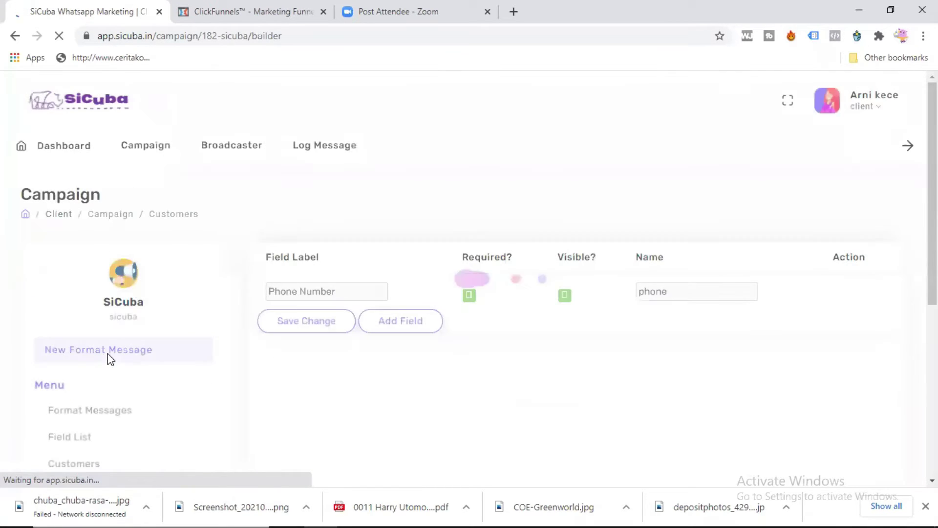
{"action": "left_click", "coordinate": [404, 330]}
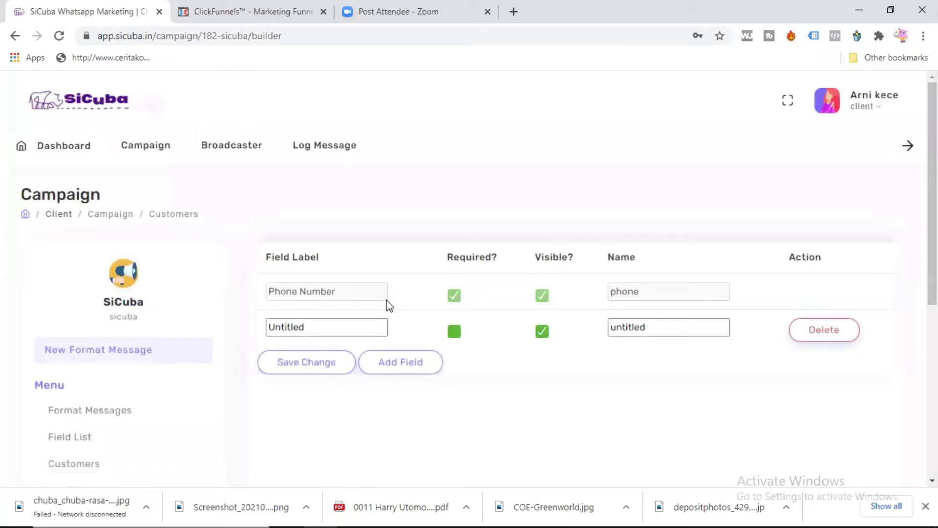
{"action": "double_click", "coordinate": [329, 324]}
{"action": "type", "text": "nama"}
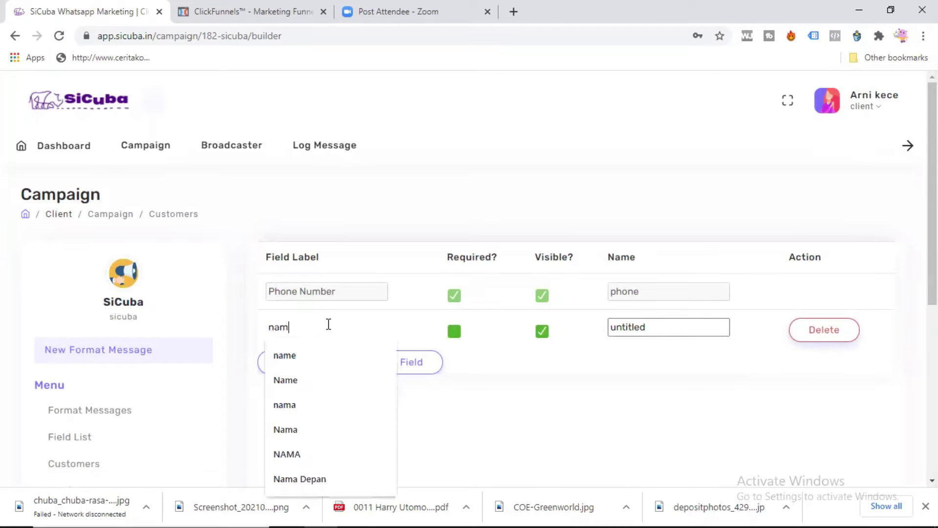
{"action": "left_click", "coordinate": [716, 324]}
{"action": "double_click", "coordinate": [706, 320]}
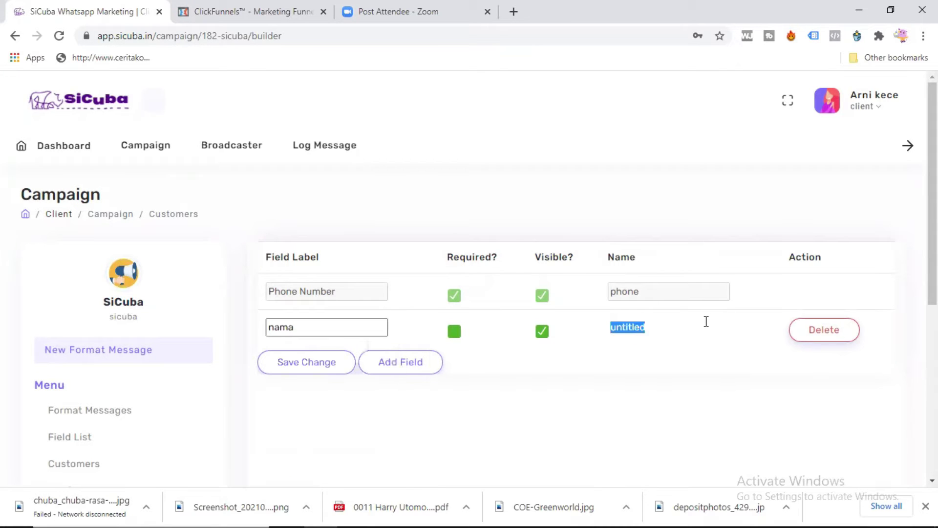
{"action": "type", "text": "nama"}
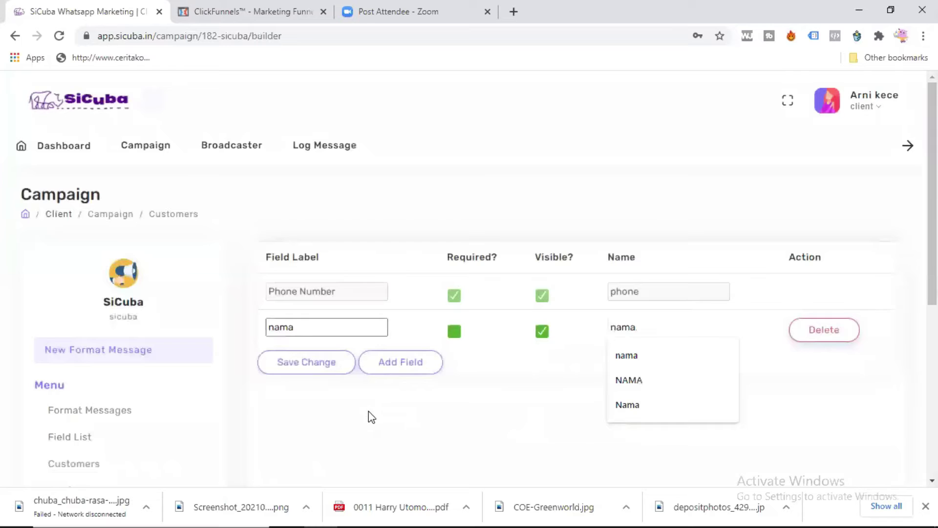
{"action": "left_click", "coordinate": [306, 367]}
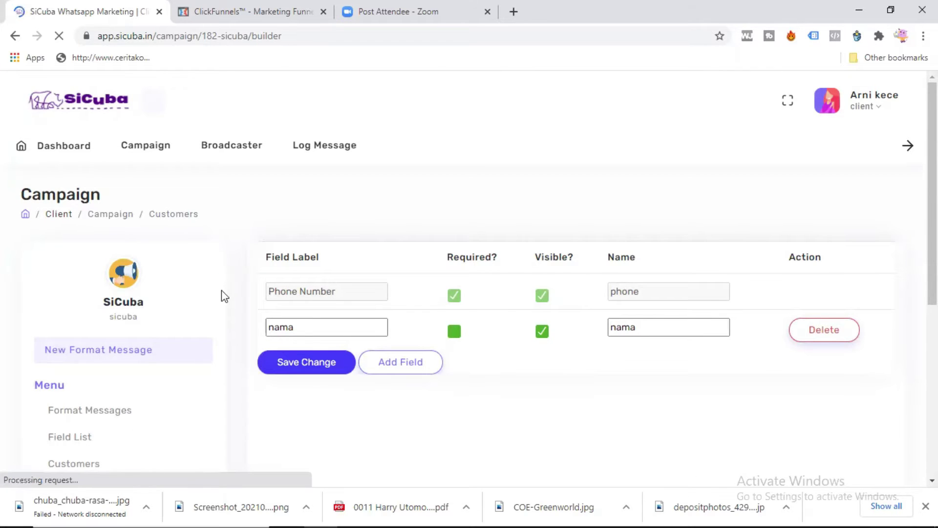
Step: View the campaign's customer list
{"action": "scroll", "coordinate": [83, 269], "scroll_direction": "down", "scroll_amount": 1}
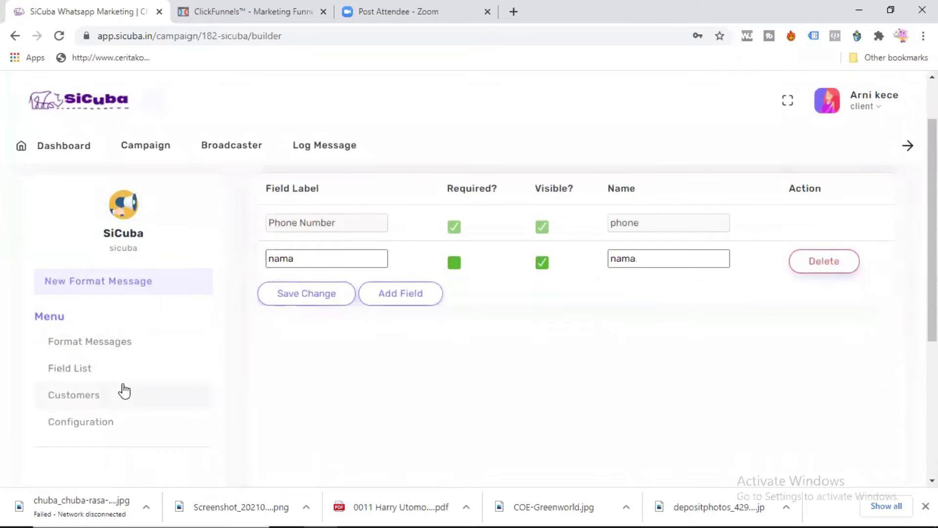
{"action": "left_click", "coordinate": [84, 397]}
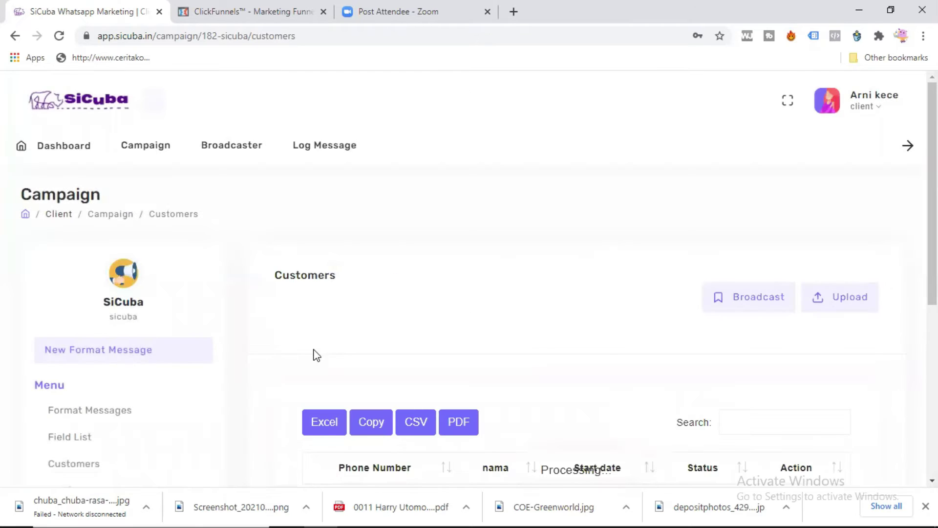
{"action": "scroll", "coordinate": [323, 342], "scroll_direction": "down", "scroll_amount": 3}
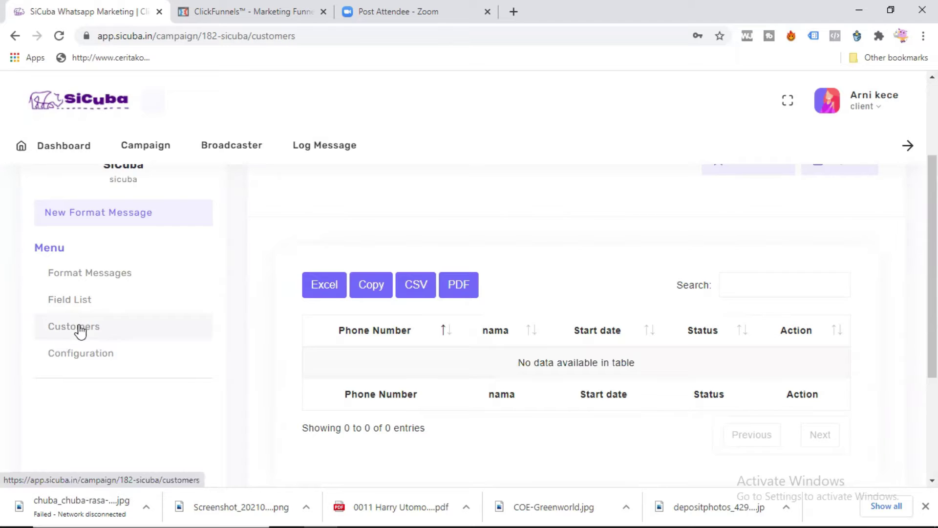
Step: In the campaign configuration, set the WhatsApp unsubscribe message to the saved text beginning "_Jika kamu merasa tidak pernah mengisi form download, silakan *klik link"
{"action": "left_click", "coordinate": [83, 361]}
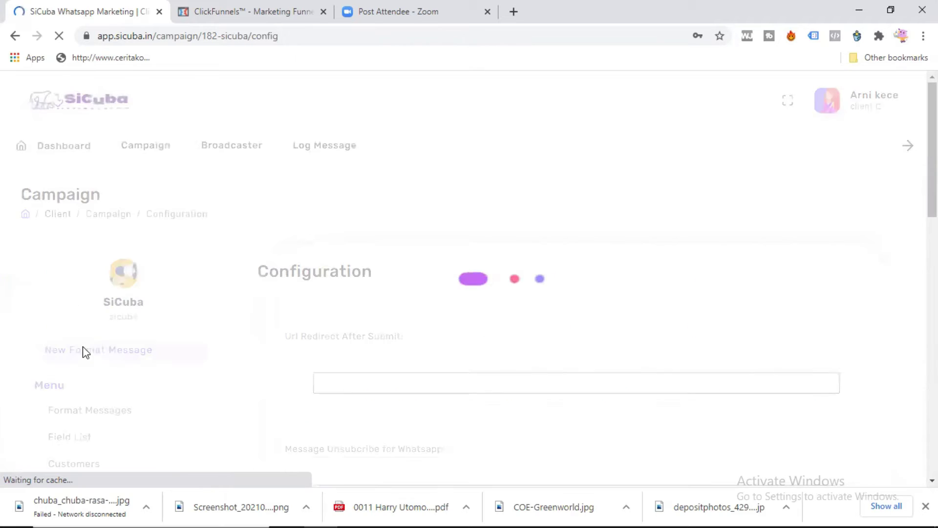
{"action": "scroll", "coordinate": [415, 269], "scroll_direction": "down", "scroll_amount": 1}
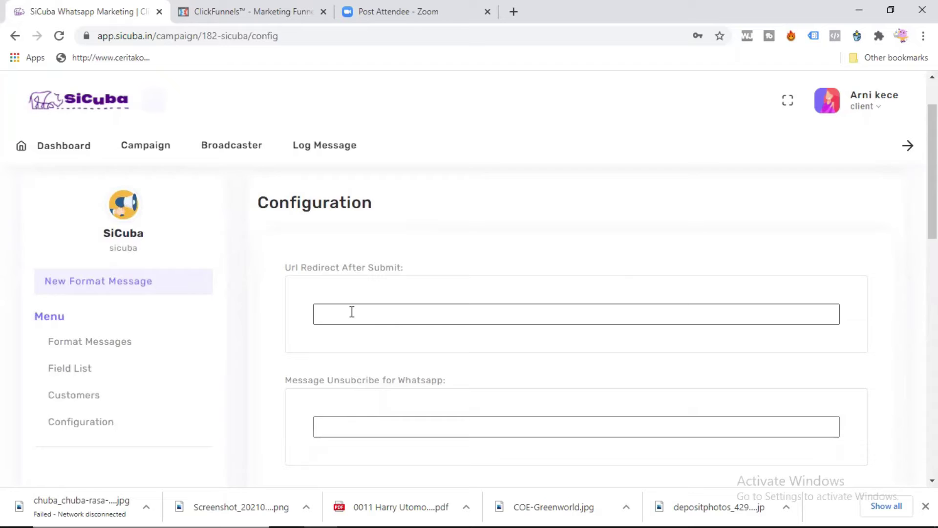
{"action": "scroll", "coordinate": [354, 314], "scroll_direction": "down", "scroll_amount": 3}
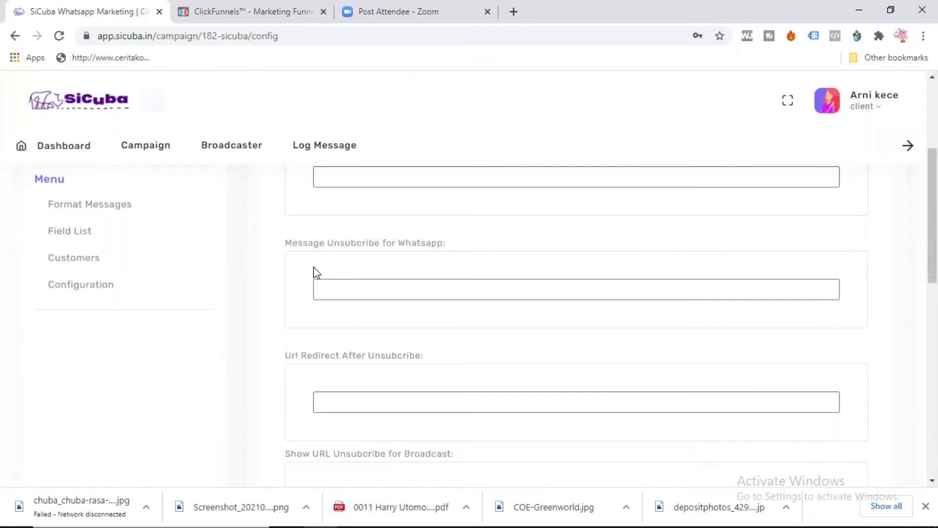
{"action": "left_click", "coordinate": [336, 292]}
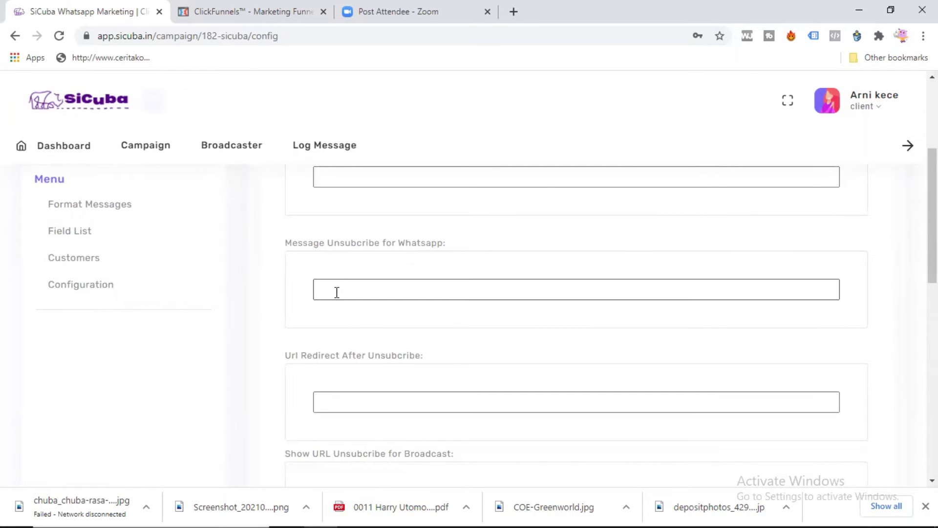
{"action": "left_click", "coordinate": [337, 292]}
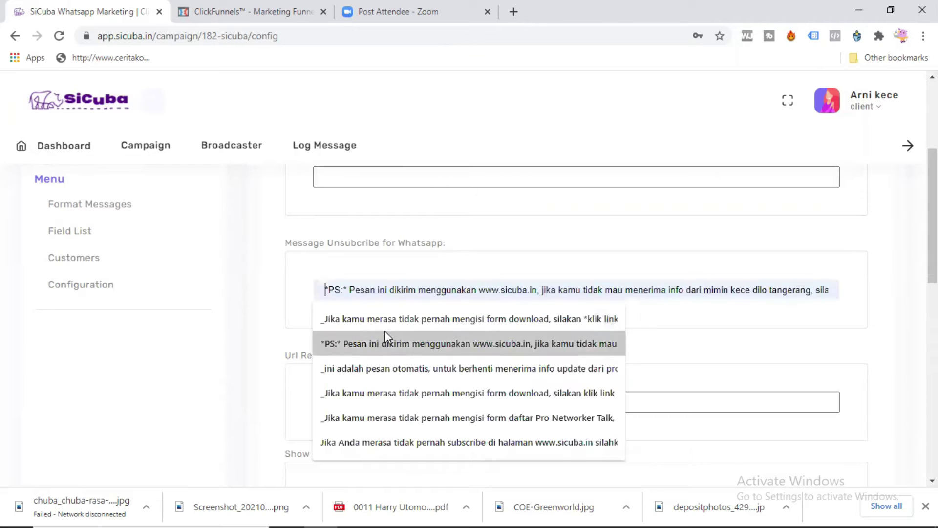
{"action": "left_click", "coordinate": [296, 285]}
{"action": "left_click", "coordinate": [357, 287]}
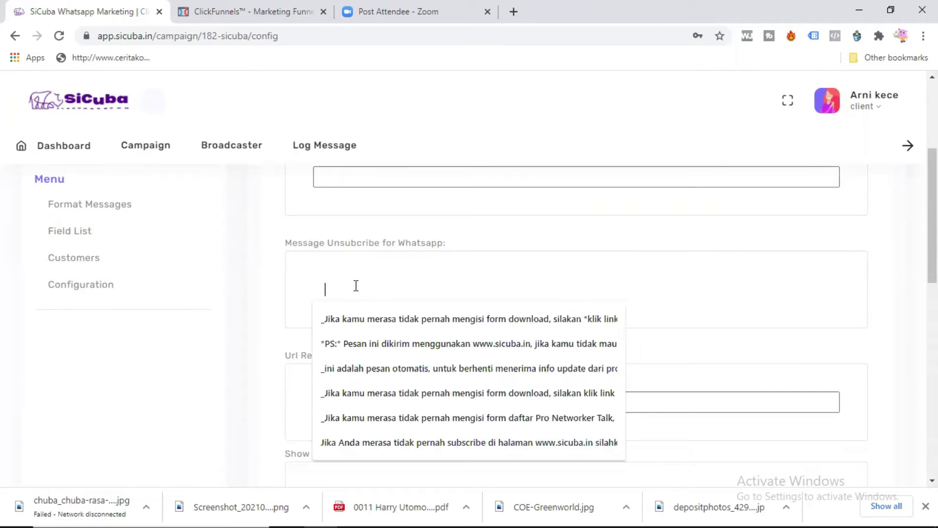
{"action": "left_click", "coordinate": [355, 314]}
{"action": "left_click", "coordinate": [337, 289]}
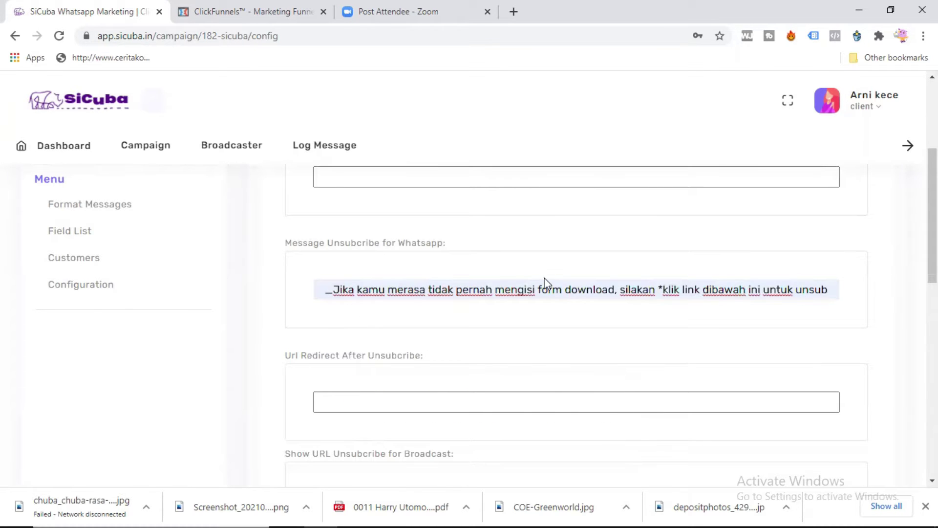
{"action": "left_click", "coordinate": [587, 291]}
Step: Set the redirect URL after unsubscribing to the saved pixa.store unsubscribe page address
{"action": "scroll", "coordinate": [361, 335], "scroll_direction": "down", "scroll_amount": 1}
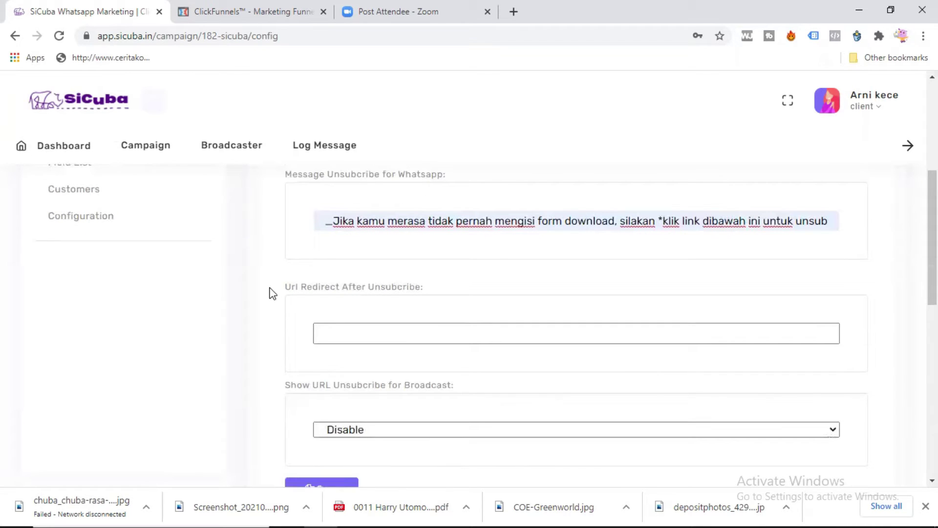
{"action": "left_click", "coordinate": [378, 333]}
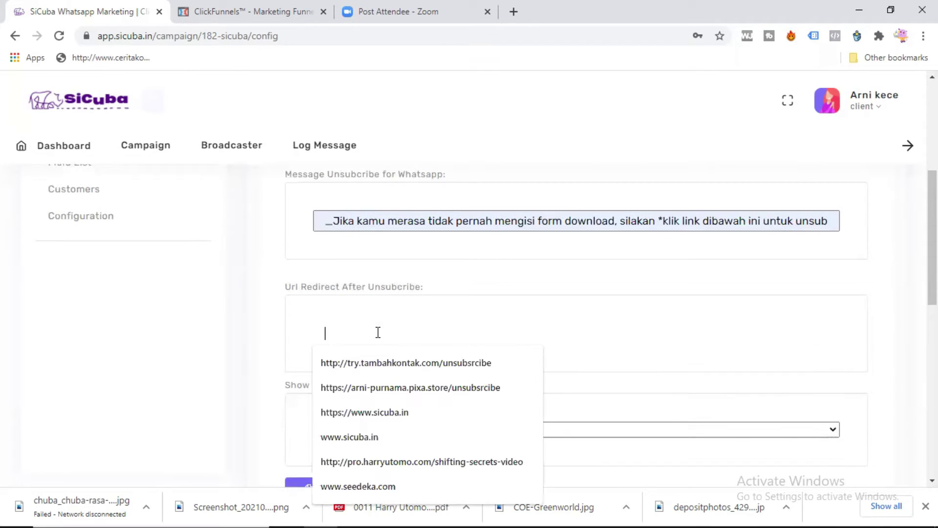
{"action": "left_click", "coordinate": [421, 387]}
Step: Enable showing the unsubscribe URL for broadcasts in the campaign configuration
{"action": "scroll", "coordinate": [332, 371], "scroll_direction": "down", "scroll_amount": 1}
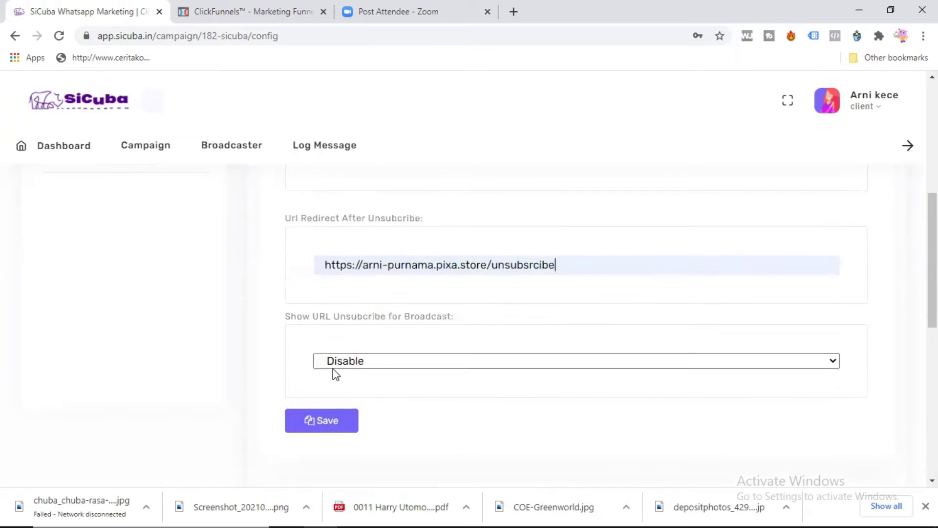
{"action": "triple_click", "coordinate": [365, 315]}
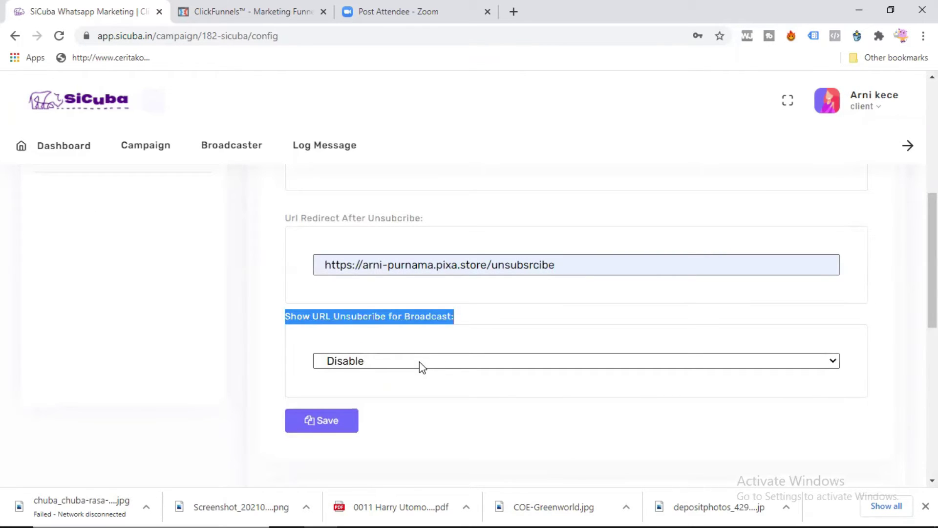
{"action": "left_click", "coordinate": [420, 362]}
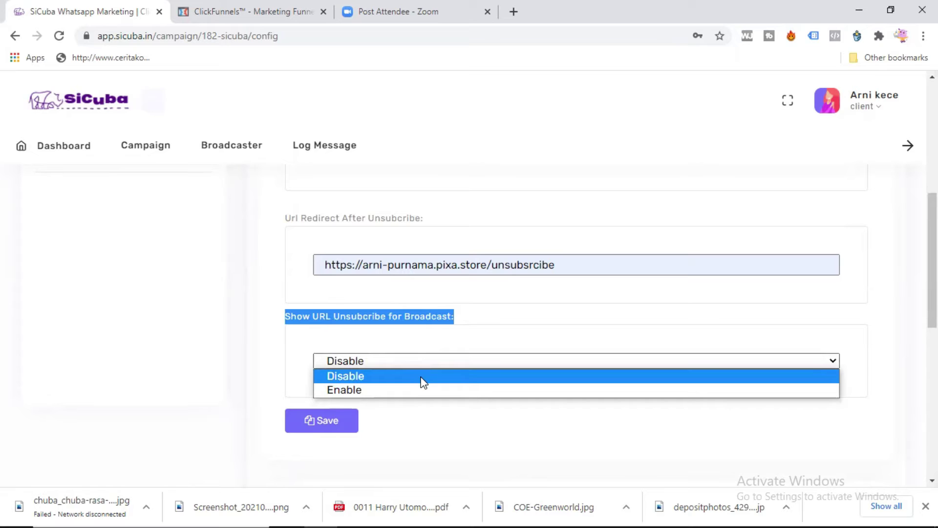
{"action": "scroll", "coordinate": [419, 376], "scroll_direction": "up", "scroll_amount": 2}
{"action": "scroll", "coordinate": [387, 308], "scroll_direction": "down", "scroll_amount": 2}
{"action": "left_click", "coordinate": [384, 360]}
{"action": "left_click", "coordinate": [375, 391]}
{"action": "scroll", "coordinate": [377, 293], "scroll_direction": "up", "scroll_amount": 2}
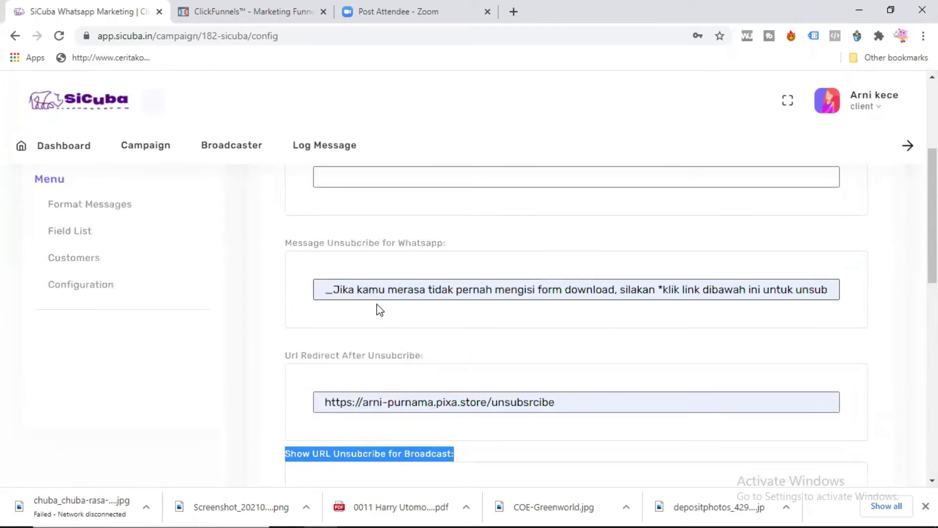
{"action": "scroll", "coordinate": [359, 316], "scroll_direction": "down", "scroll_amount": 1}
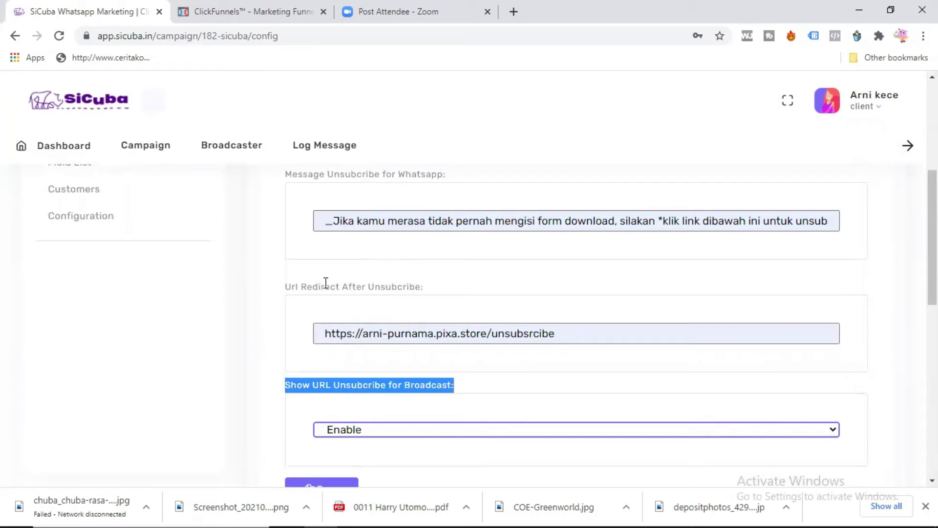
{"action": "scroll", "coordinate": [291, 283], "scroll_direction": "up", "scroll_amount": 3}
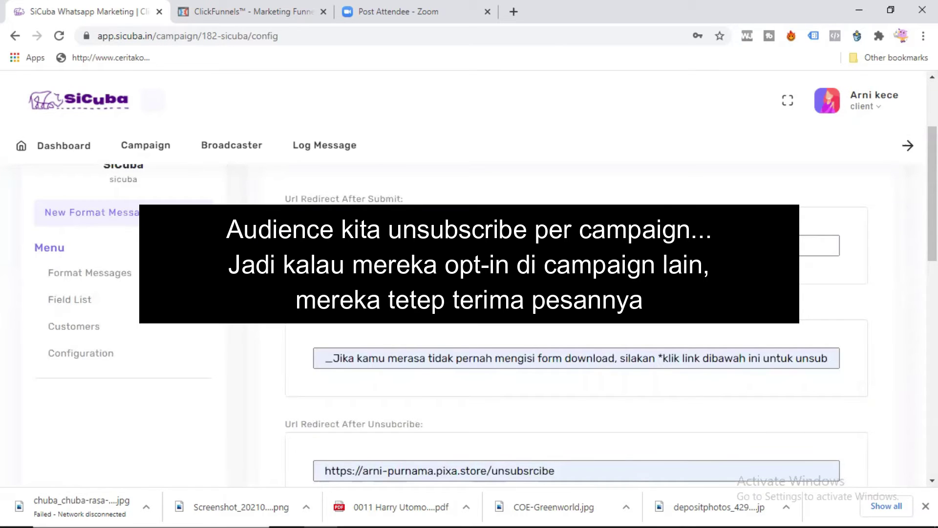
Step: Start a new format message for the campaign with delivery on 0 Day and sending set to Immediately
{"action": "left_click", "coordinate": [105, 279]}
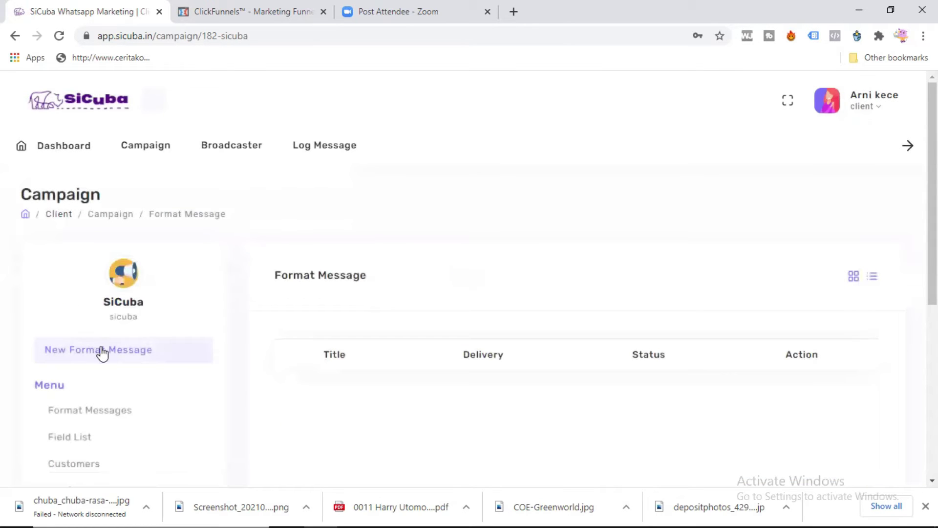
{"action": "left_click", "coordinate": [102, 352]}
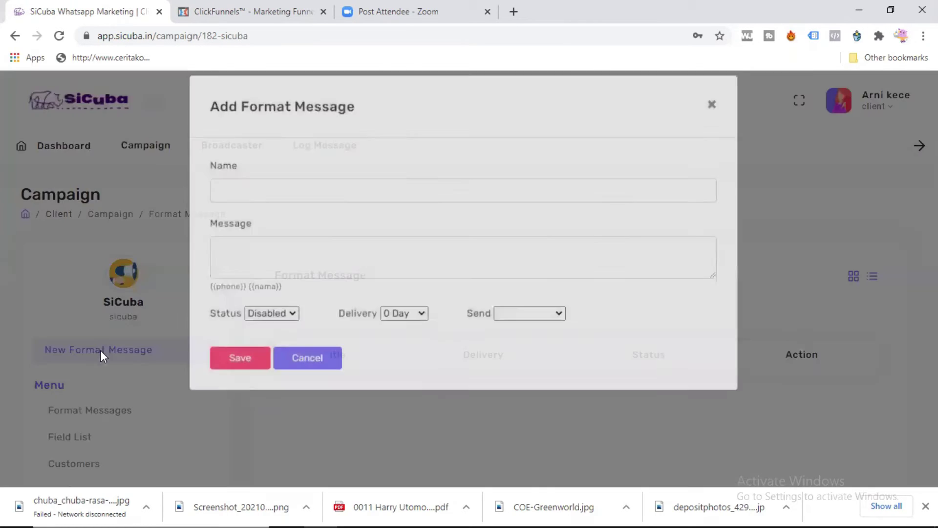
{"action": "left_click", "coordinate": [284, 329]}
{"action": "left_click", "coordinate": [284, 342]}
{"action": "left_click", "coordinate": [407, 331]}
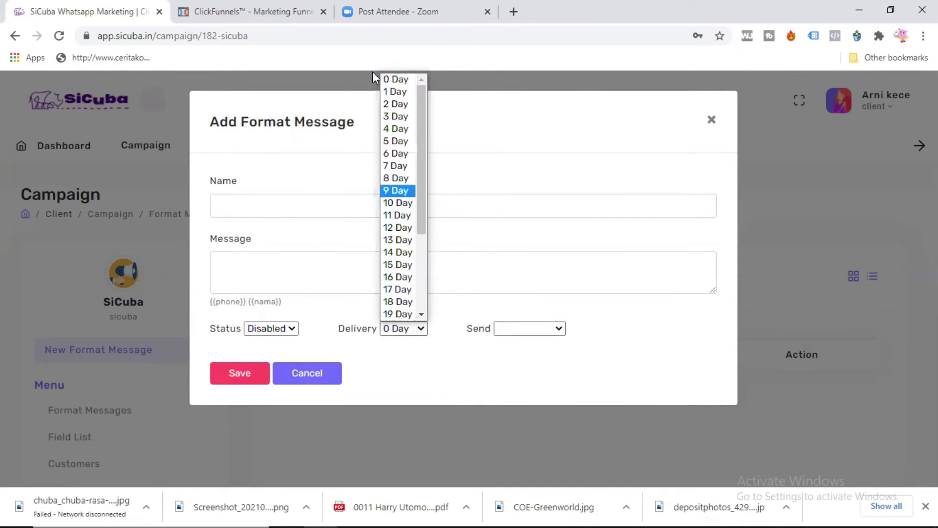
{"action": "left_click", "coordinate": [399, 82]}
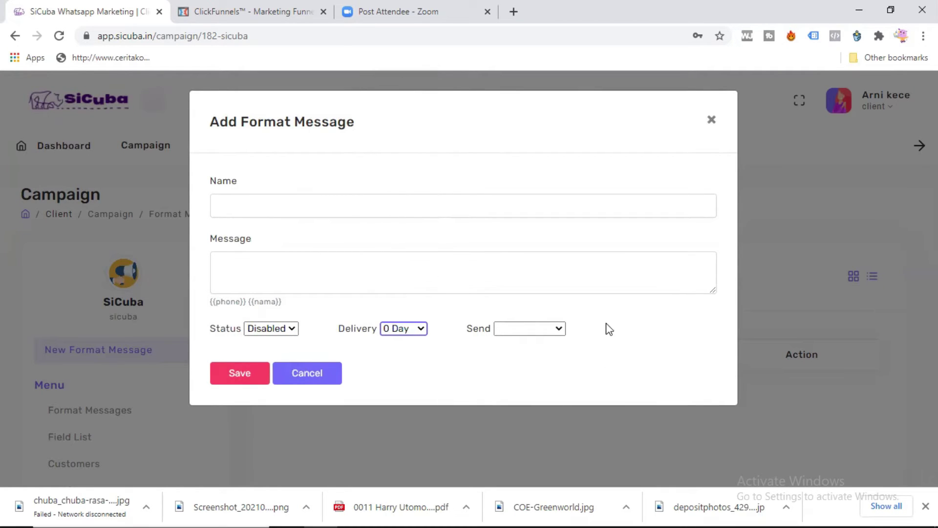
{"action": "left_click", "coordinate": [543, 332]}
{"action": "left_click", "coordinate": [532, 342]}
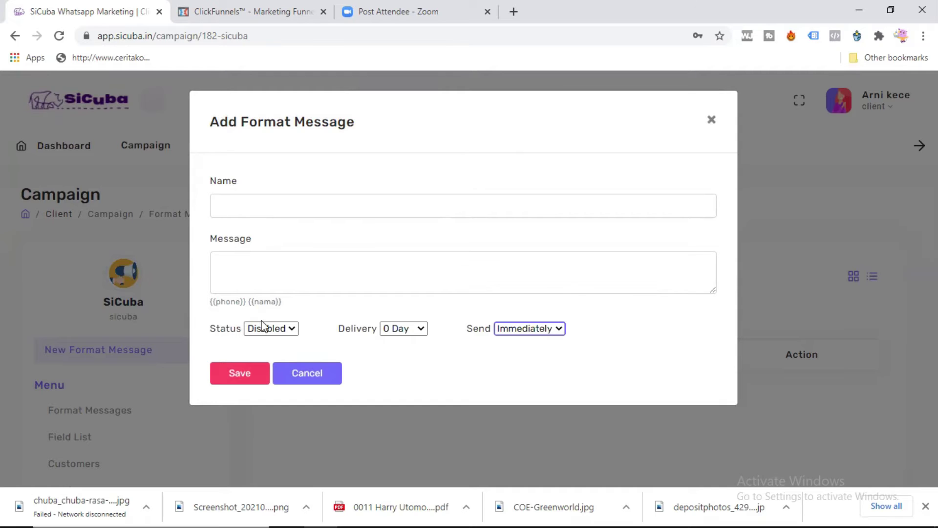
Step: Name the format message "Test" and enter "halo {{name}}" as its message text
{"action": "left_click", "coordinate": [252, 214]}
{"action": "type", "text": "T"}
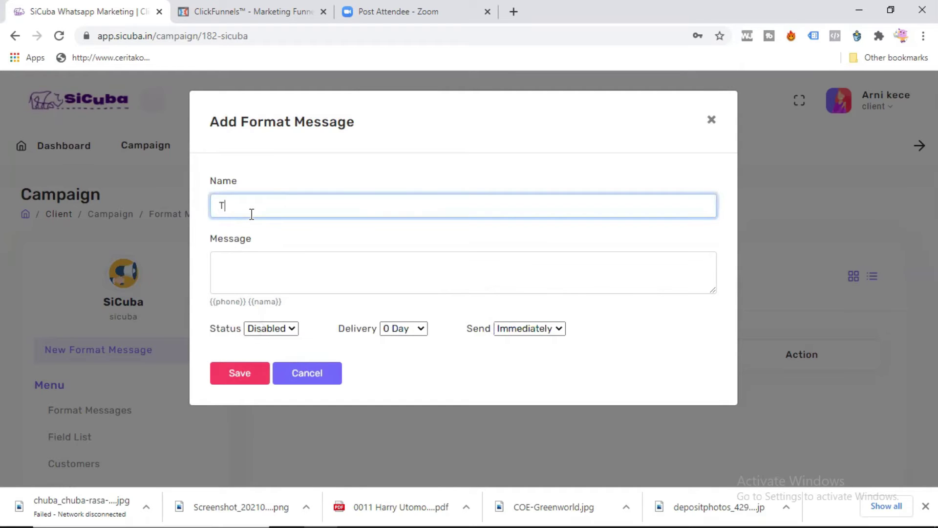
{"action": "type", "text": "est"}
{"action": "left_click", "coordinate": [255, 267]}
{"action": "type", "text": "hal"}
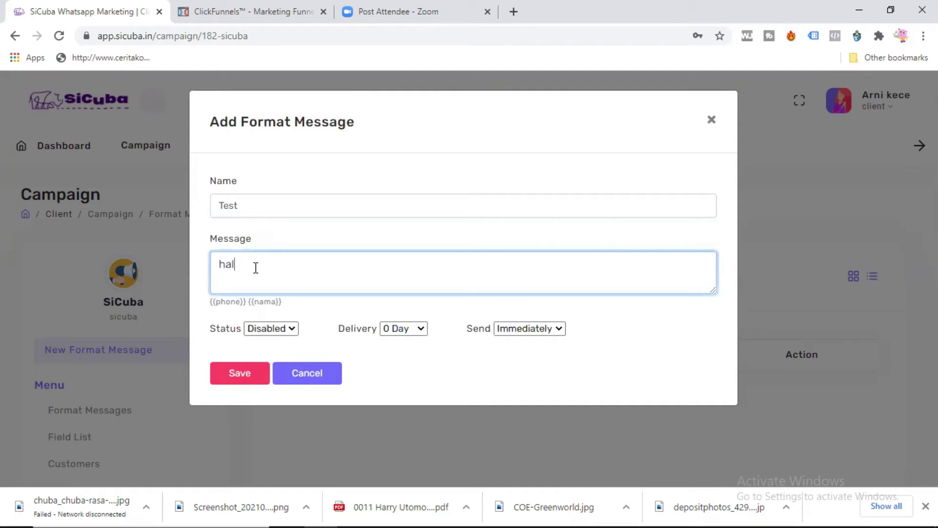
{"action": "type", "text": "o {{name}}"}
{"action": "left_click_drag", "start_coordinate": [246, 263], "coordinate": [312, 268]}
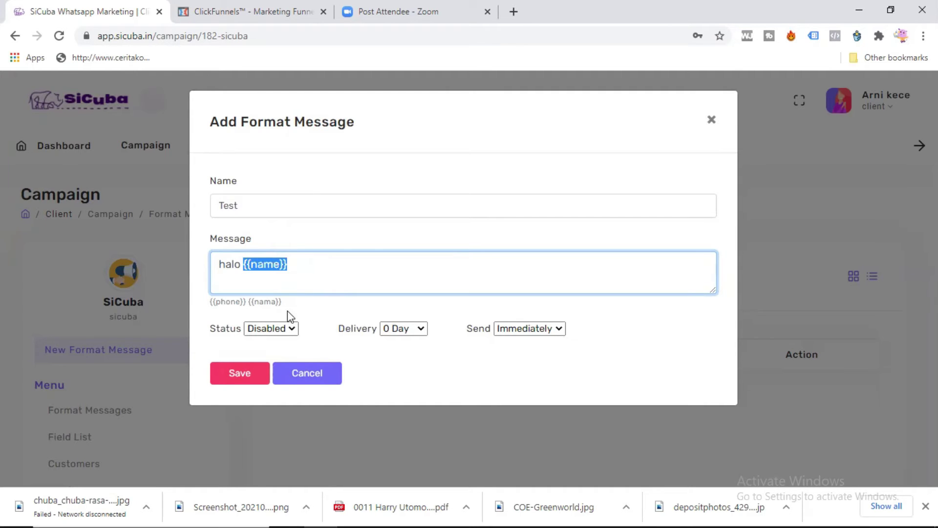
Step: Set the format message's status to Enabled and save it
{"action": "left_click", "coordinate": [281, 328]}
{"action": "left_click", "coordinate": [280, 351]}
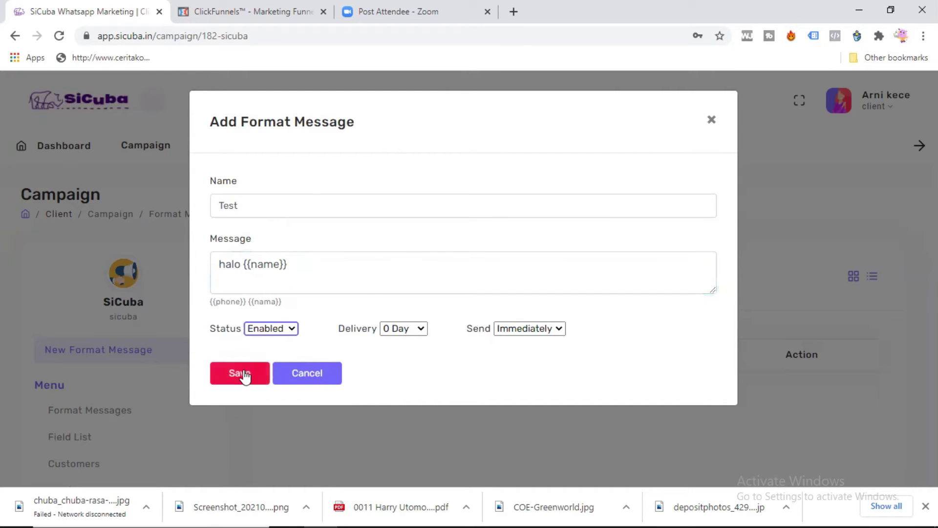
{"action": "left_click", "coordinate": [245, 375]}
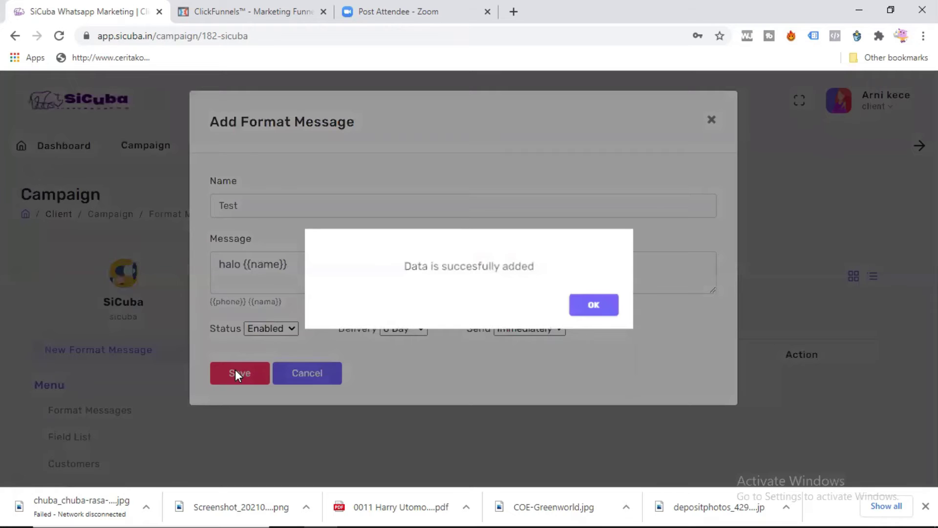
{"action": "left_click", "coordinate": [596, 304]}
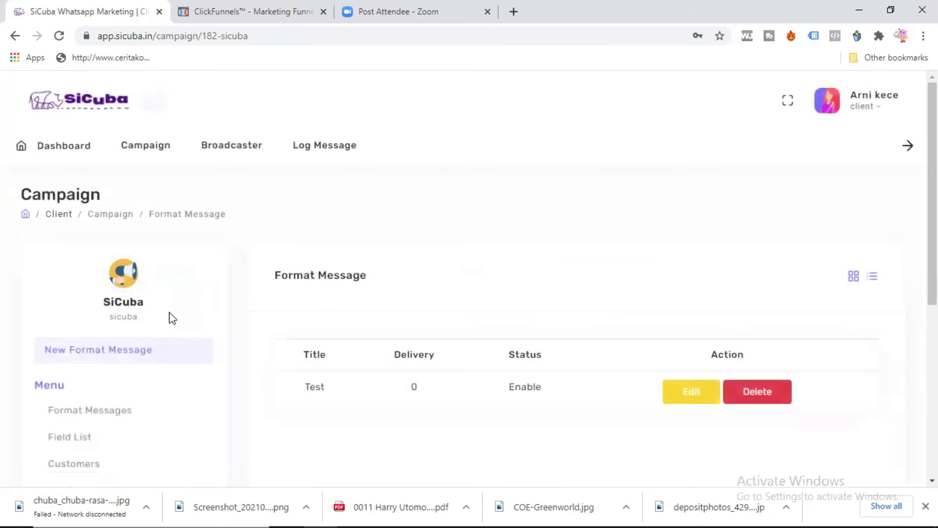
Step: Start another format message with delivery on 1 Day, sending set to Immediately and status Enabled
{"action": "left_click", "coordinate": [121, 349]}
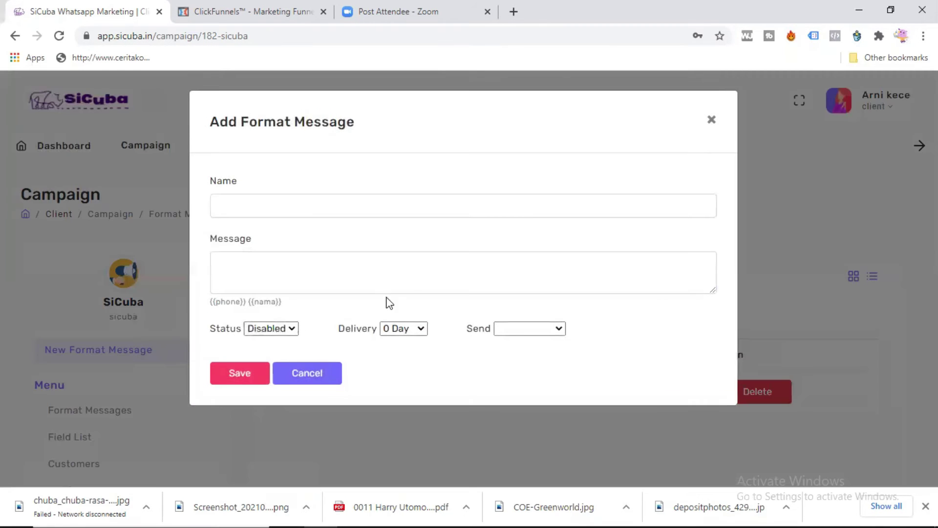
{"action": "left_click", "coordinate": [520, 327]}
{"action": "left_click", "coordinate": [413, 329]}
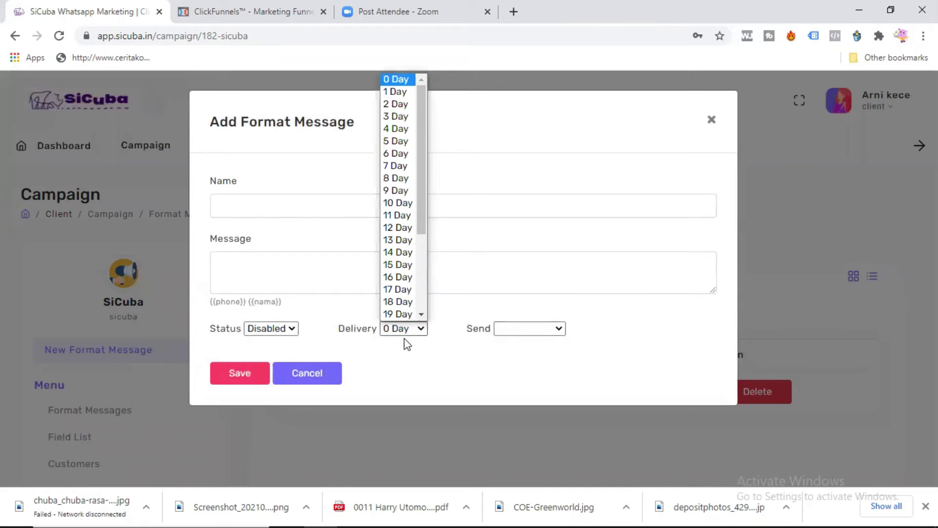
{"action": "left_click", "coordinate": [397, 92]}
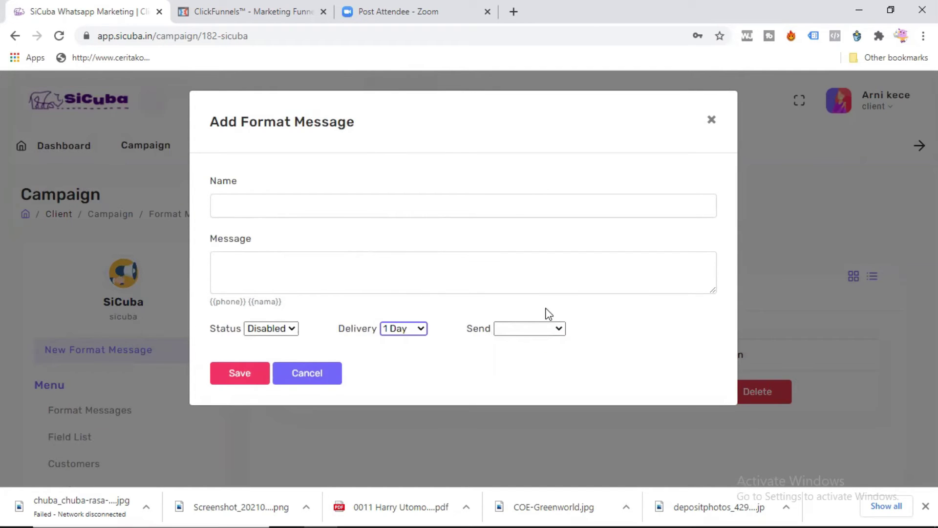
{"action": "left_click", "coordinate": [529, 331]}
{"action": "left_click", "coordinate": [530, 343]}
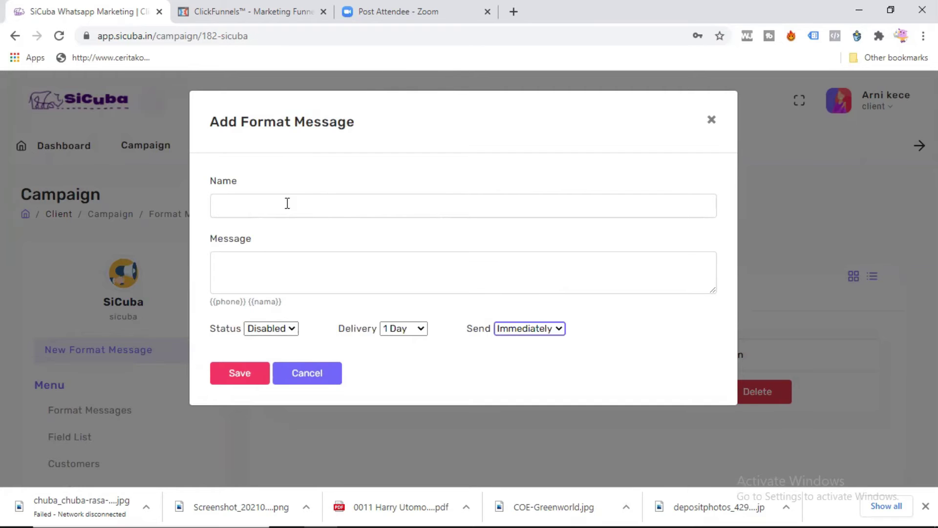
{"action": "left_click", "coordinate": [289, 329]}
{"action": "left_click", "coordinate": [271, 355]}
{"action": "left_click", "coordinate": [253, 208]}
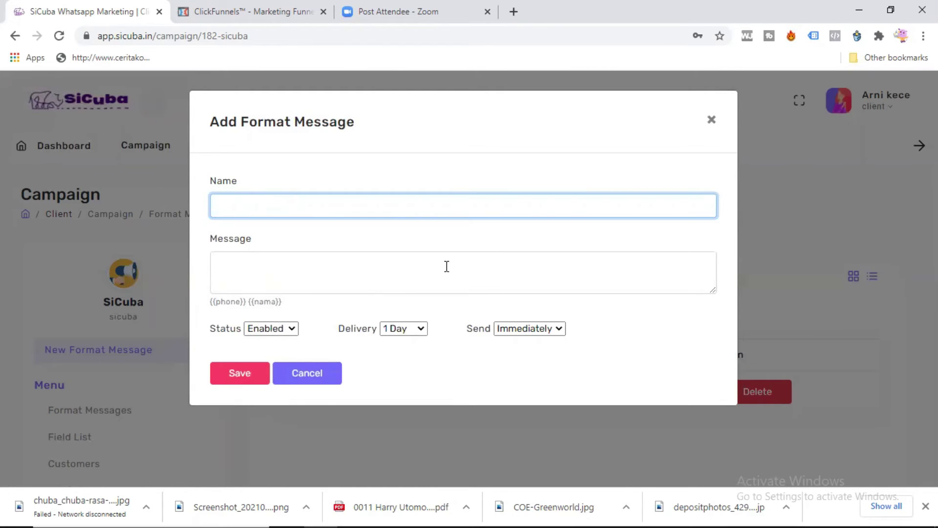
Step: Change the new message's sending option to Start At with a time of 10:00
{"action": "left_click", "coordinate": [538, 328]}
{"action": "left_click", "coordinate": [527, 356]}
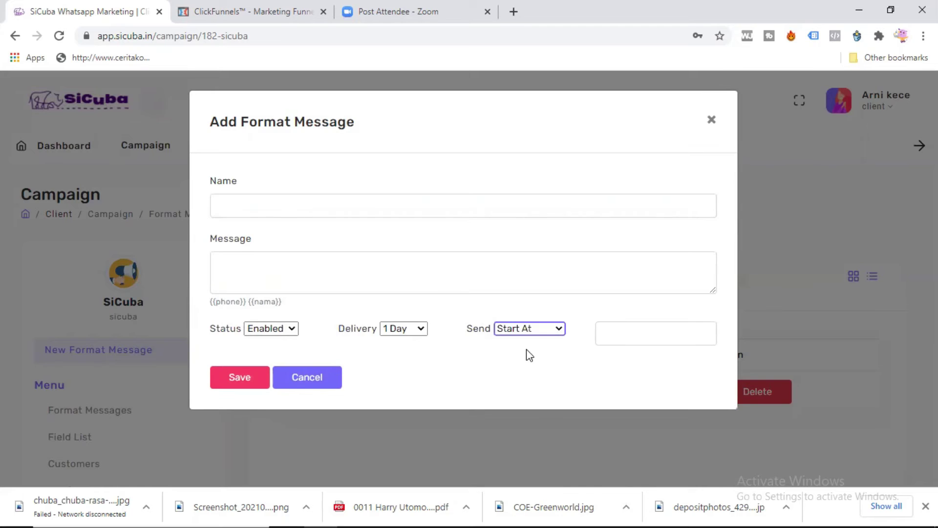
{"action": "left_click", "coordinate": [647, 337]}
{"action": "left_click", "coordinate": [639, 368]}
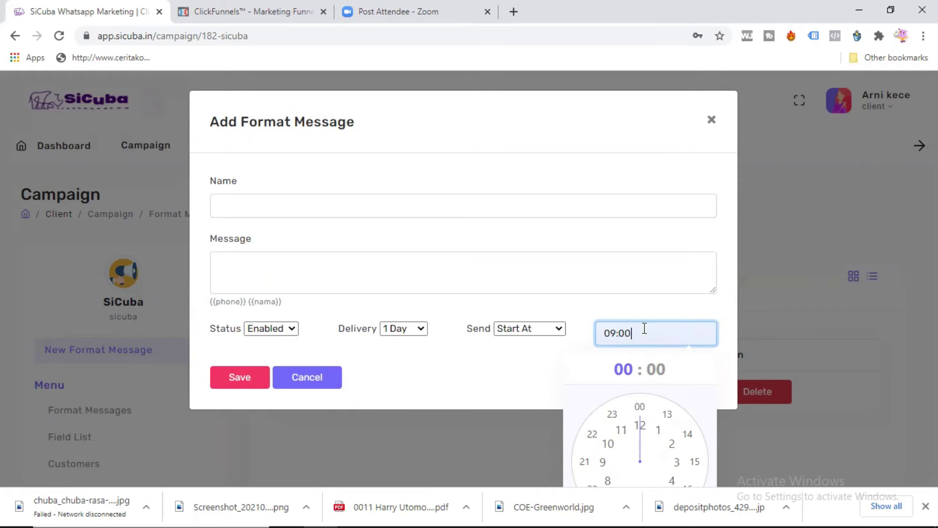
{"action": "left_click", "coordinate": [608, 443]}
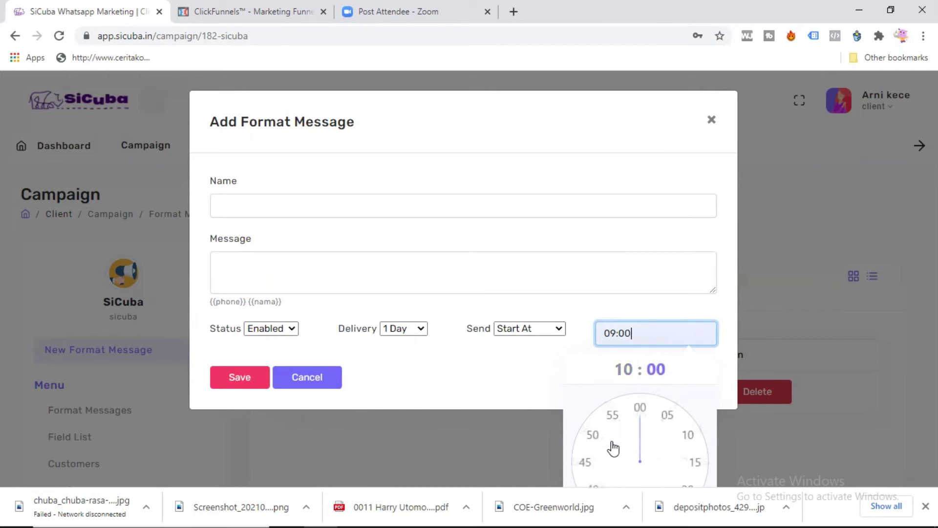
{"action": "left_click", "coordinate": [640, 407]}
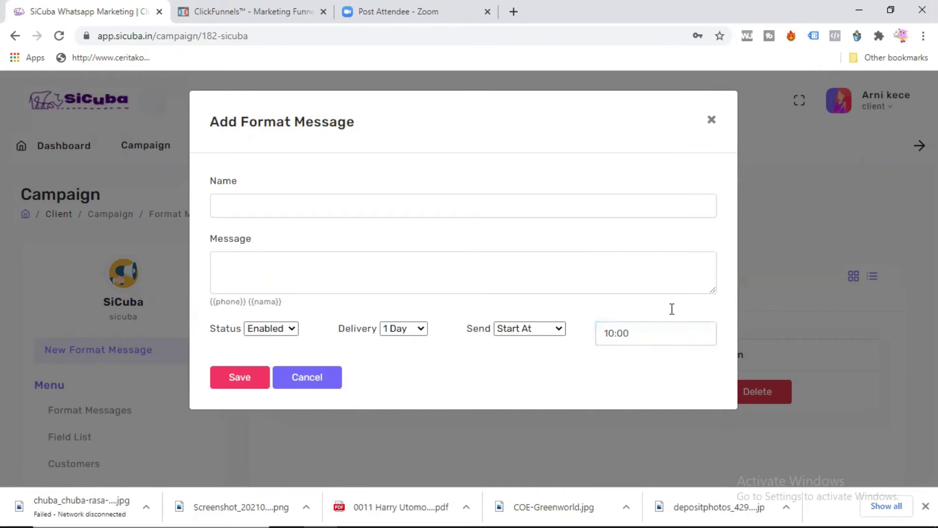
Step: Look through the available delivery days, then close the new format message without saving it
{"action": "left_click", "coordinate": [409, 334]}
{"action": "scroll", "coordinate": [402, 209], "scroll_direction": "down", "scroll_amount": 2}
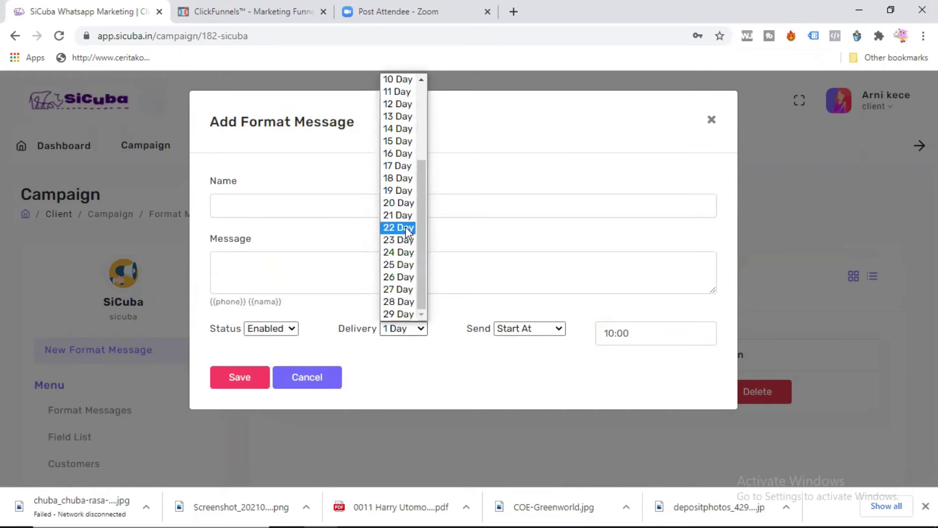
{"action": "scroll", "coordinate": [408, 224], "scroll_direction": "up", "scroll_amount": 3}
{"action": "left_click", "coordinate": [477, 188]}
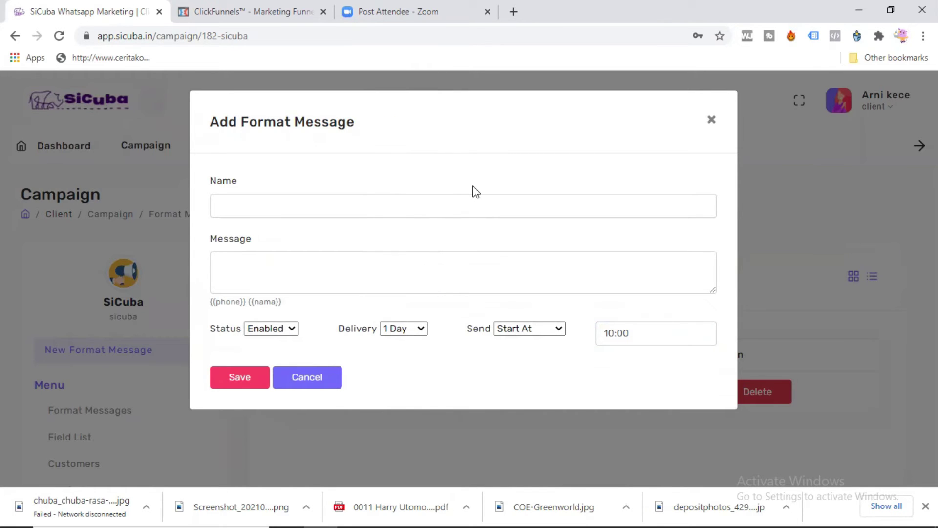
{"action": "left_click", "coordinate": [711, 123]}
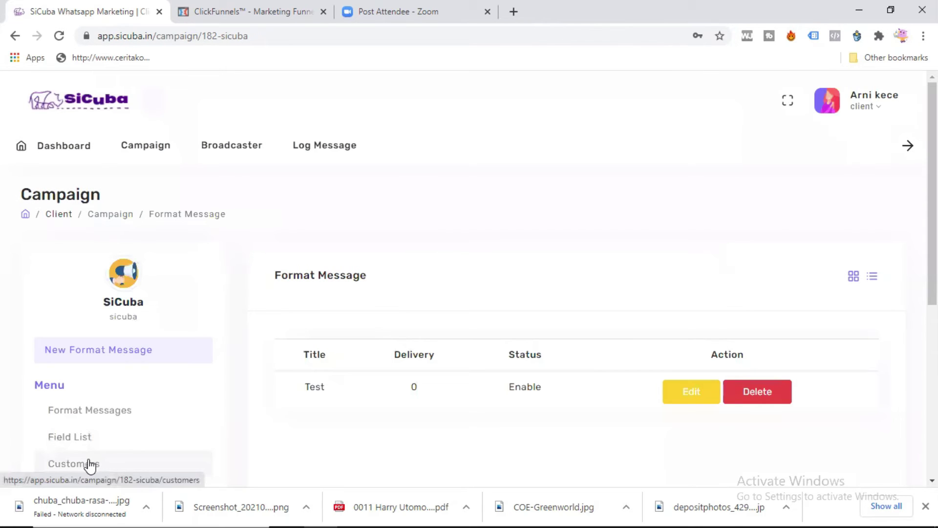
Step: Open the campaign's customer list and start creating a broadcast from it
{"action": "left_click", "coordinate": [90, 465]}
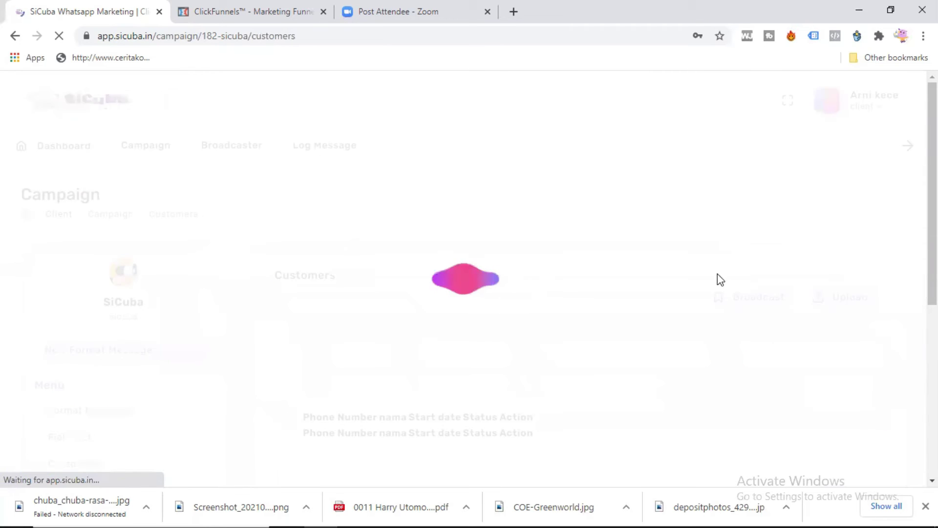
{"action": "scroll", "coordinate": [404, 347], "scroll_direction": "down", "scroll_amount": 3}
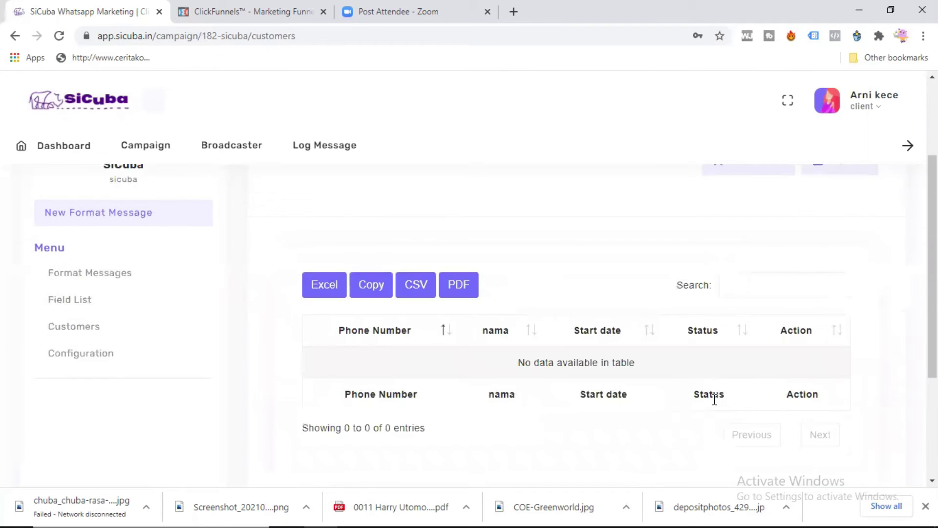
{"action": "scroll", "coordinate": [712, 394], "scroll_direction": "up", "scroll_amount": 2}
{"action": "left_click", "coordinate": [754, 237]}
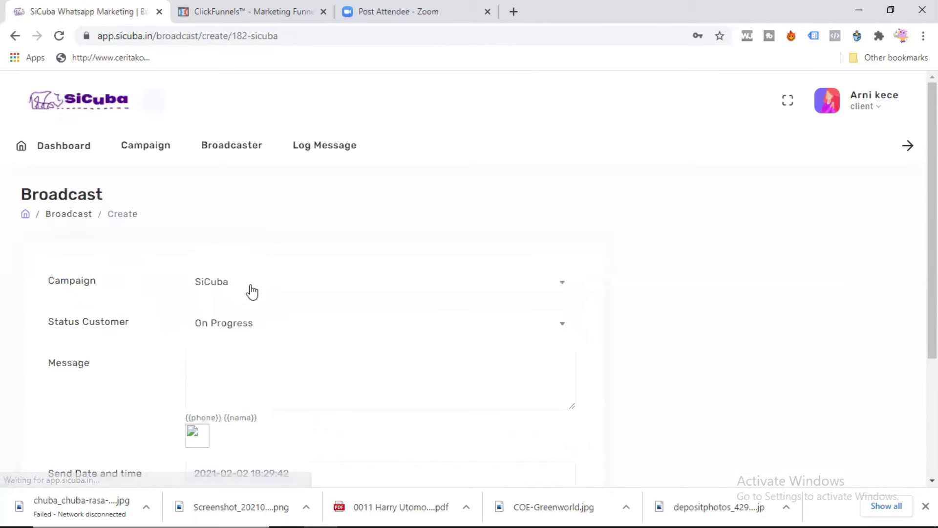
Step: Examine the customer status choices and the remaining fields of the broadcast form
{"action": "left_click", "coordinate": [247, 324]}
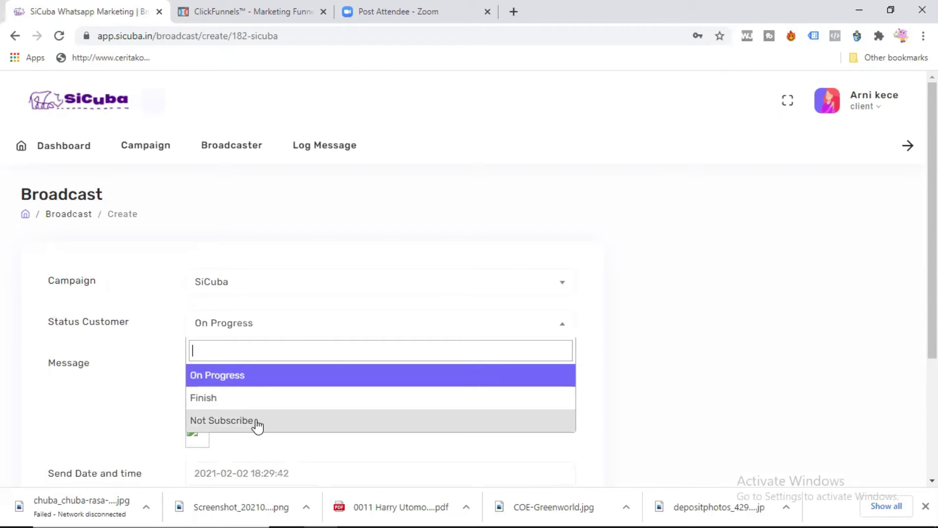
{"action": "left_click", "coordinate": [101, 354]}
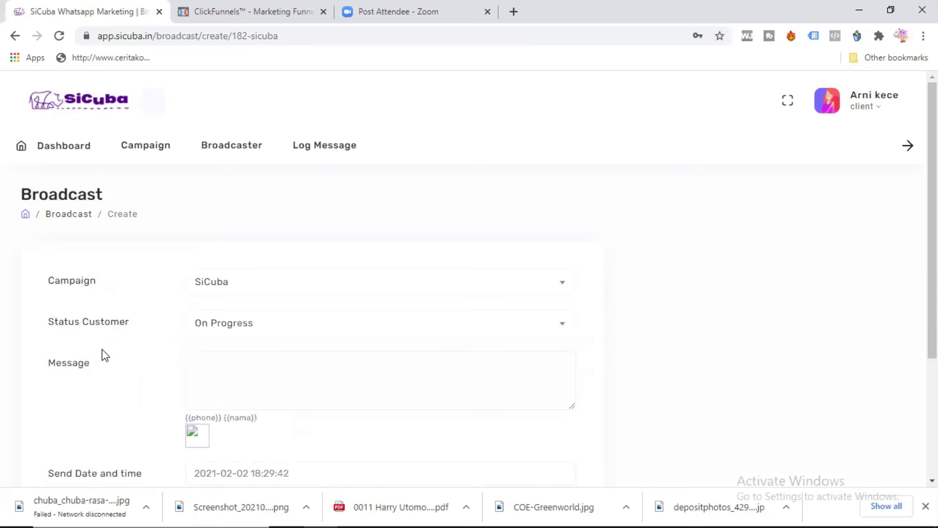
{"action": "scroll", "coordinate": [98, 344], "scroll_direction": "down", "scroll_amount": 2}
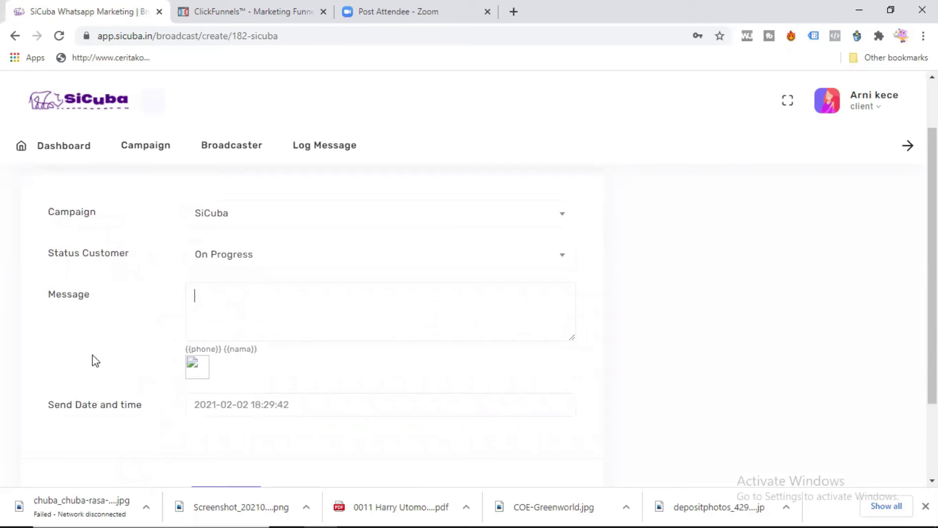
Step: Look at the calendar for the broadcast's send date, then return to the campaign's customer list without creating the broadcast
{"action": "left_click", "coordinate": [249, 408]}
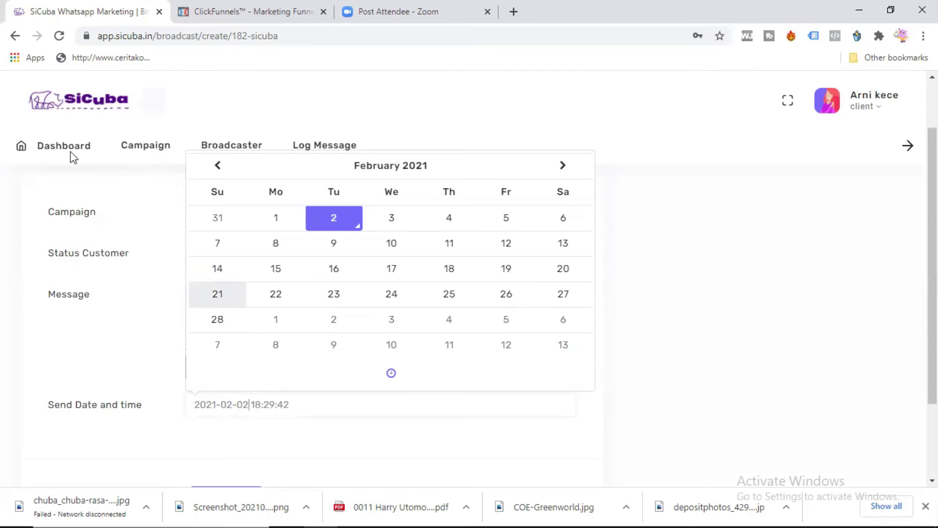
{"action": "left_click", "coordinate": [132, 199]}
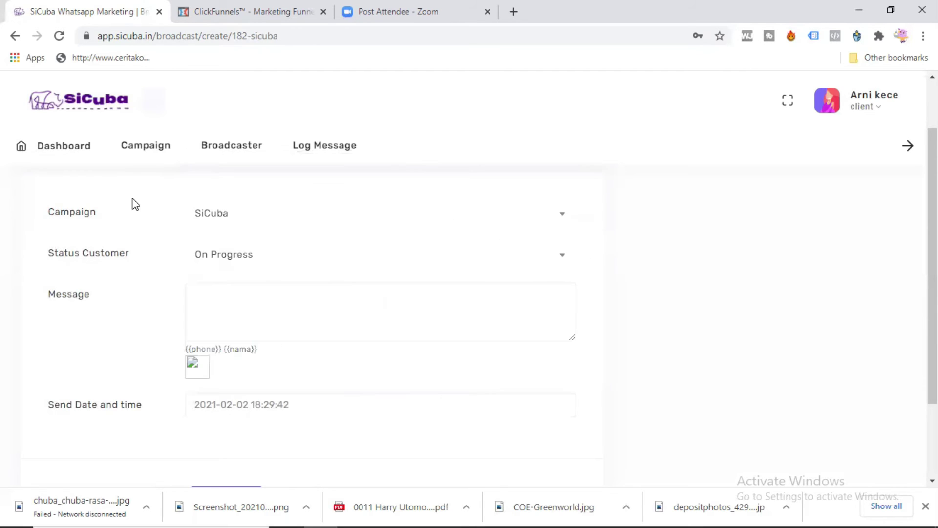
{"action": "left_click", "coordinate": [15, 36]}
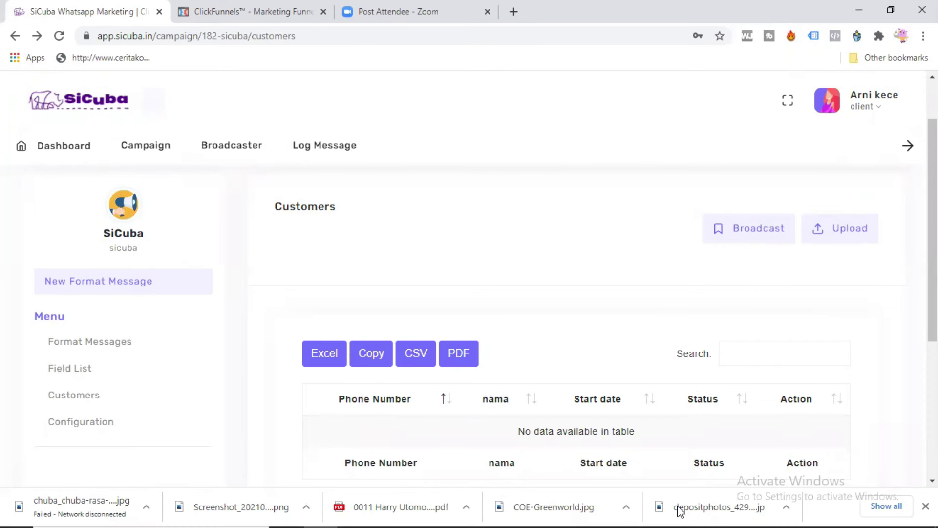
Step: Download the Customer.Xlxs format file for uploading customers and open it in Excel
{"action": "left_click", "coordinate": [849, 234]}
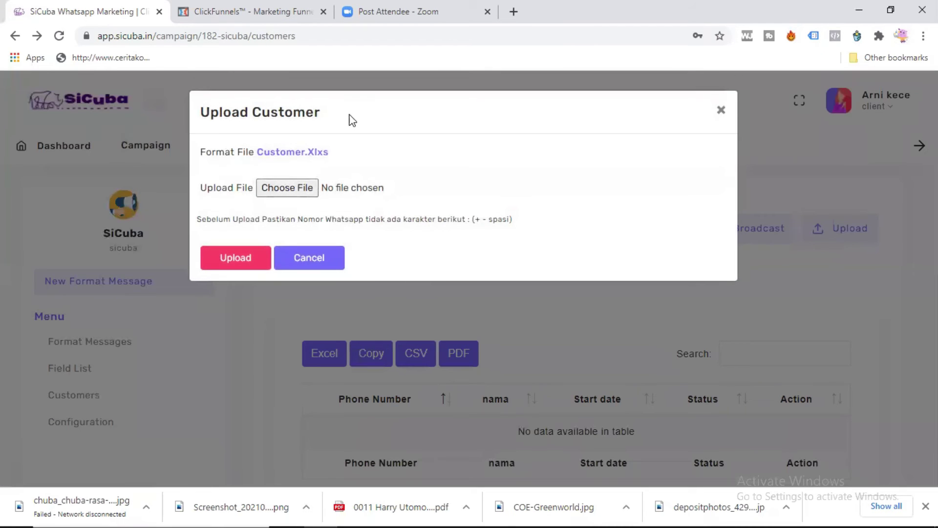
{"action": "left_click", "coordinate": [291, 154]}
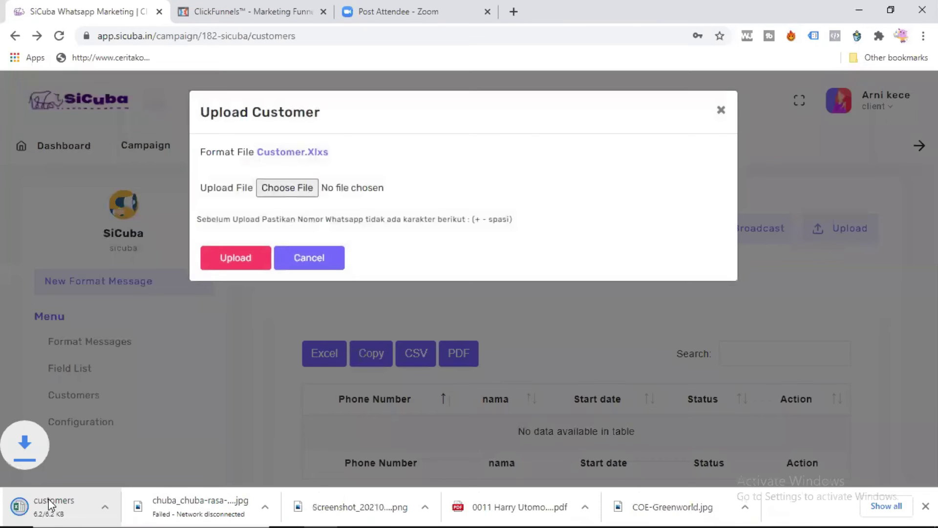
{"action": "left_click", "coordinate": [69, 502]}
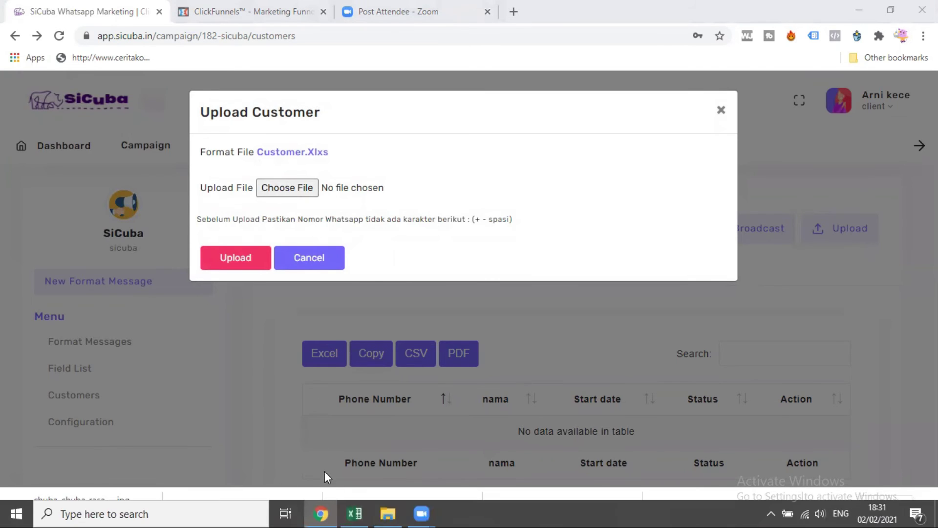
{"action": "left_click", "coordinate": [356, 513]}
{"action": "key", "text": "alt+Tab"}
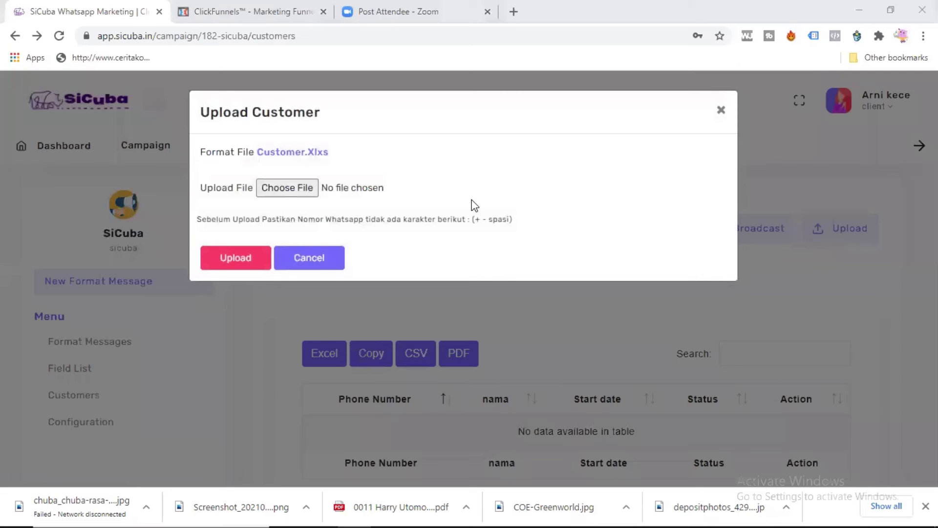
{"action": "mouse_move", "coordinate": [351, 512]}
{"action": "key", "text": "alt+Tab"}
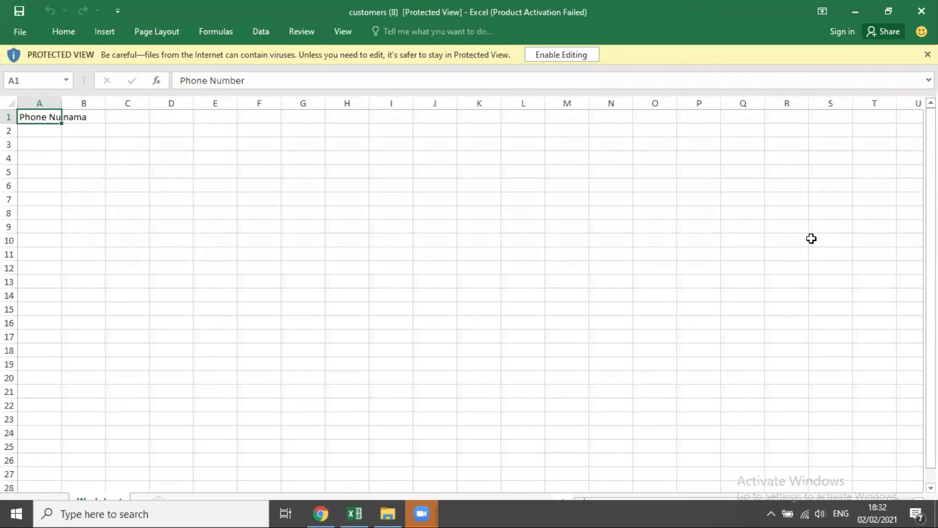
Step: Examine the column headers in the first row of the customer template
{"action": "left_click", "coordinate": [42, 130]}
{"action": "left_click", "coordinate": [80, 117]}
{"action": "left_click", "coordinate": [29, 117]}
{"action": "left_click", "coordinate": [82, 116]}
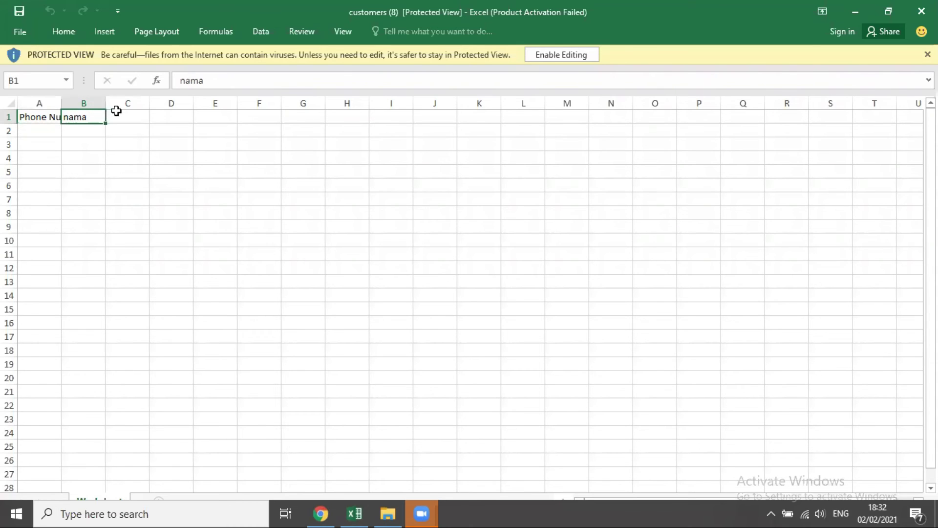
{"action": "left_click", "coordinate": [117, 116]}
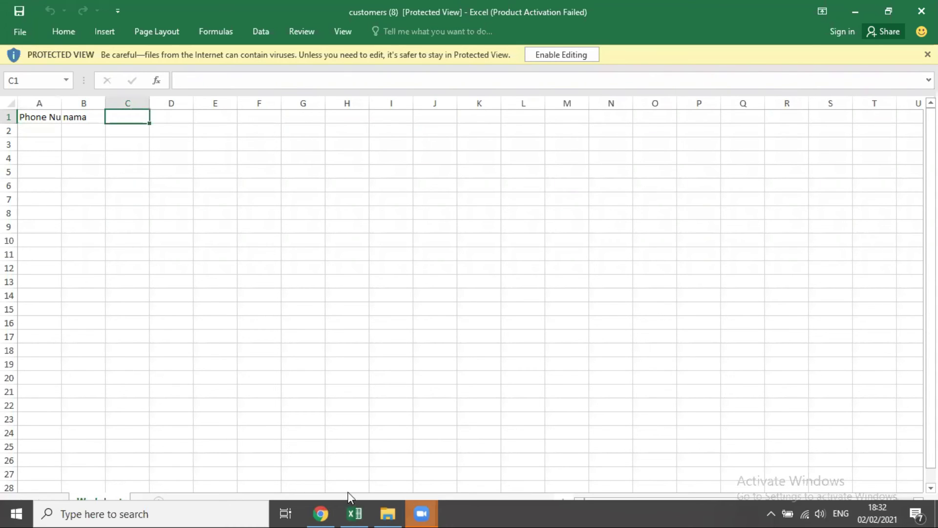
Step: Switch back to Chrome, cancel the customer upload and open the campaign's field list
{"action": "left_click", "coordinate": [321, 514]}
{"action": "left_click", "coordinate": [305, 263]}
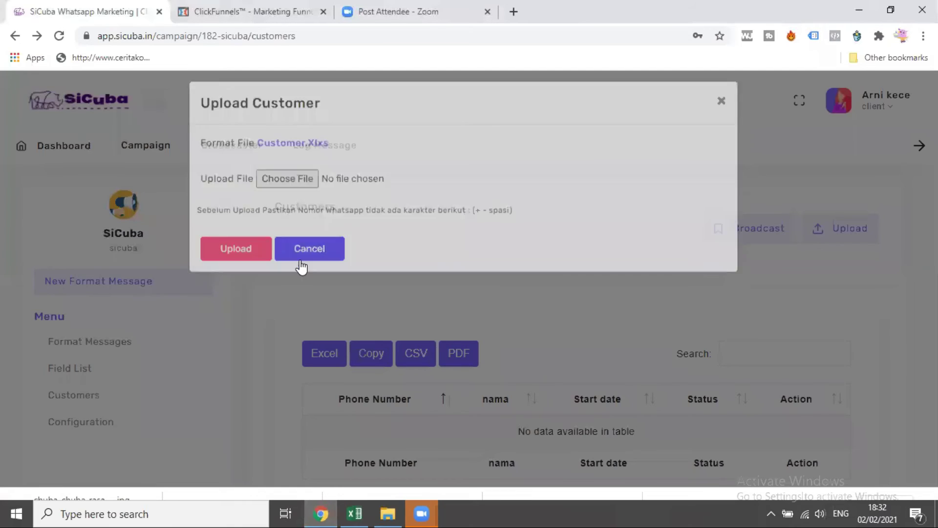
{"action": "left_click", "coordinate": [75, 376]}
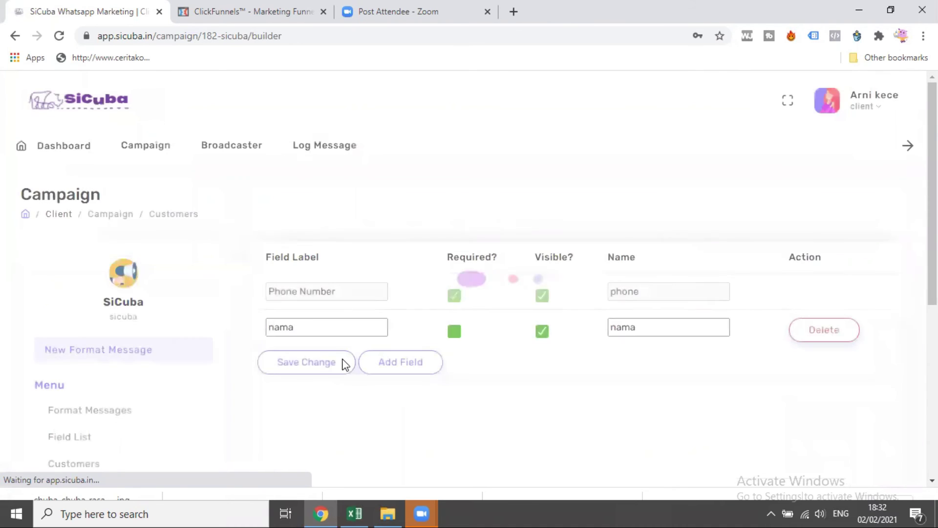
Step: Return to the customer template in Excel and examine the rows for entries beneath the Phone Number and nama headers
{"action": "left_click", "coordinate": [355, 513]}
{"action": "key", "text": "Down"}
{"action": "key", "text": "Down"}
{"action": "key", "text": "Down"}
{"action": "left_click", "coordinate": [32, 135]}
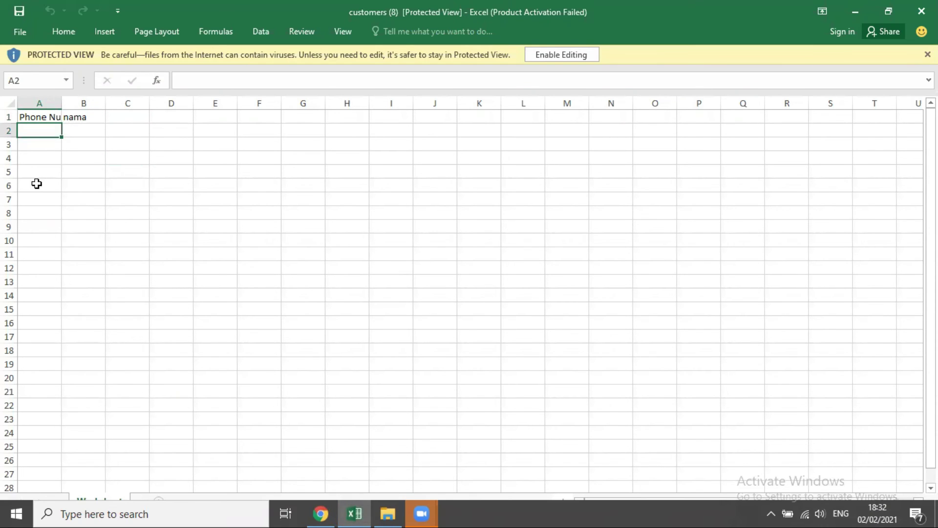
{"action": "left_click", "coordinate": [67, 193]}
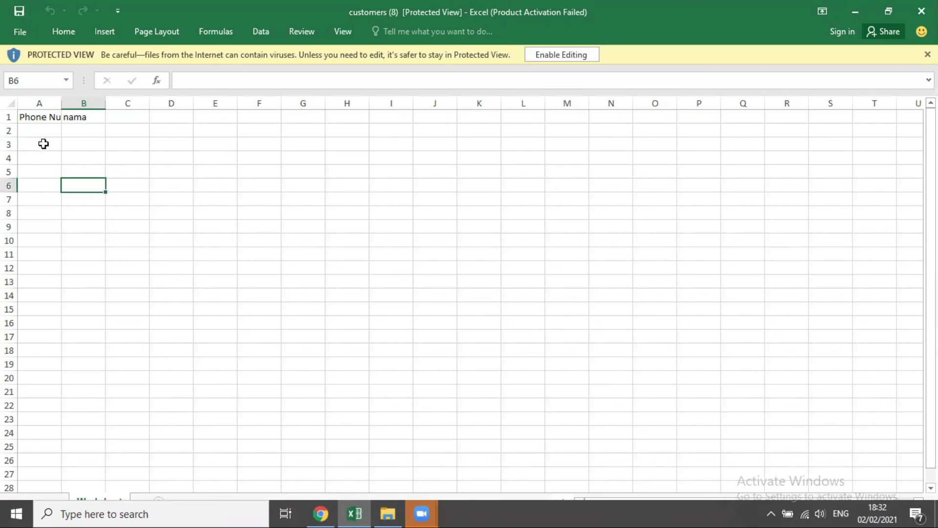
{"action": "left_click_drag", "start_coordinate": [42, 128], "coordinate": [35, 340]}
{"action": "left_click", "coordinate": [68, 171]}
{"action": "left_click", "coordinate": [45, 143]}
{"action": "left_click", "coordinate": [41, 128]}
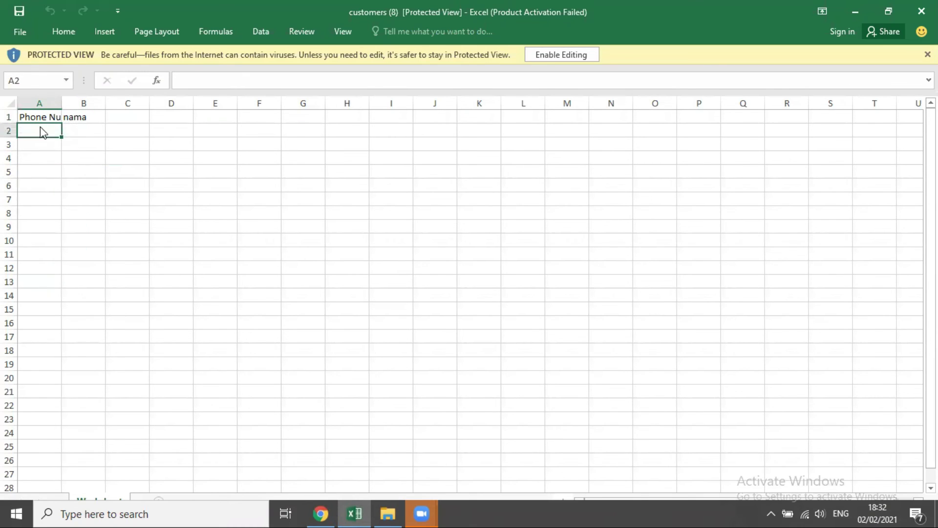
Step: Enable editing of the customer template and enter the number prefix 08 as text in cell A2
{"action": "left_click", "coordinate": [553, 52]}
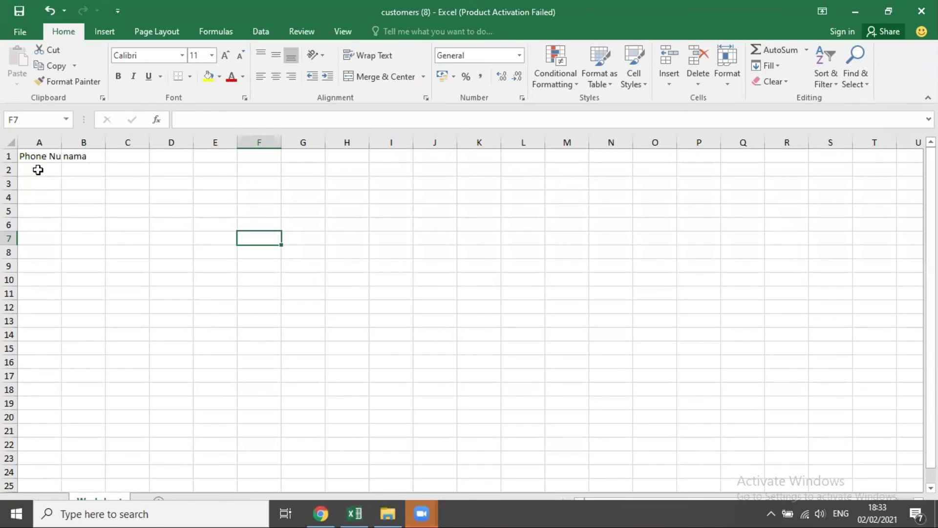
{"action": "left_click", "coordinate": [38, 169]}
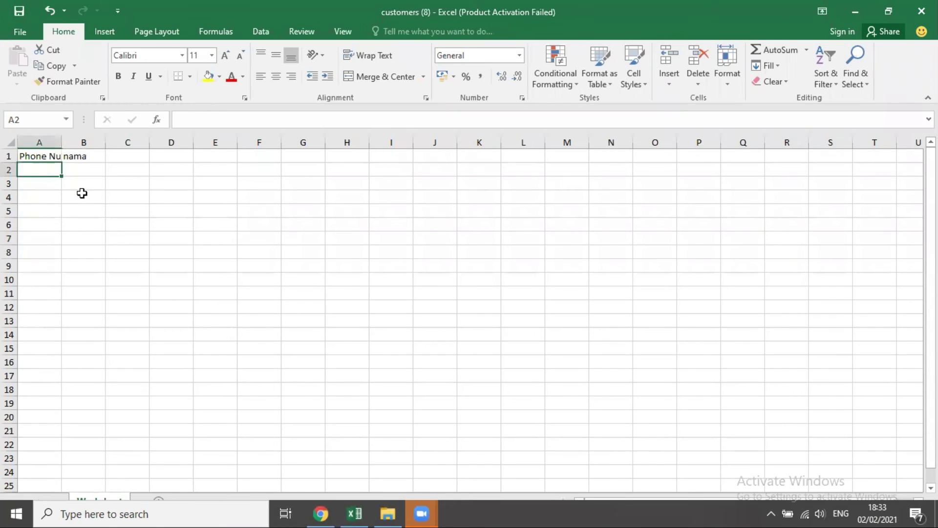
{"action": "type", "text": "08"}
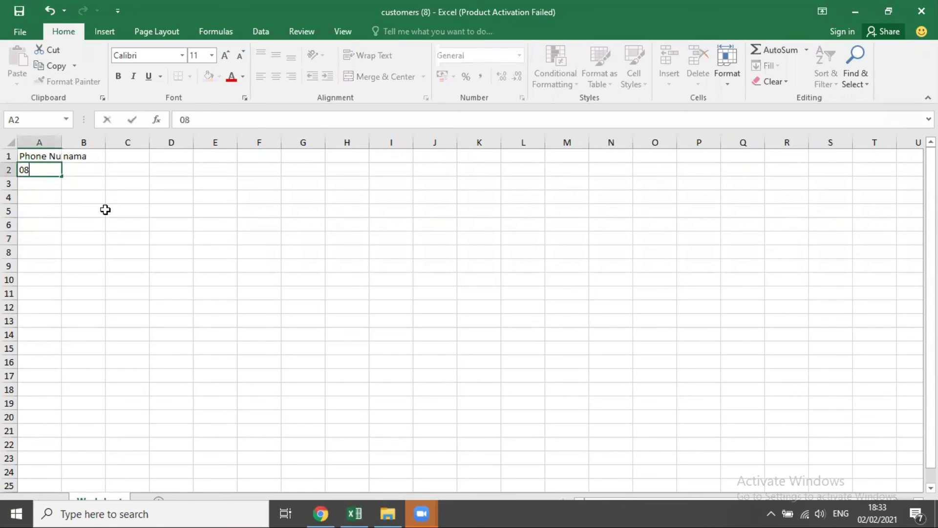
{"action": "key", "text": "Return"}
{"action": "key", "text": "Up"}
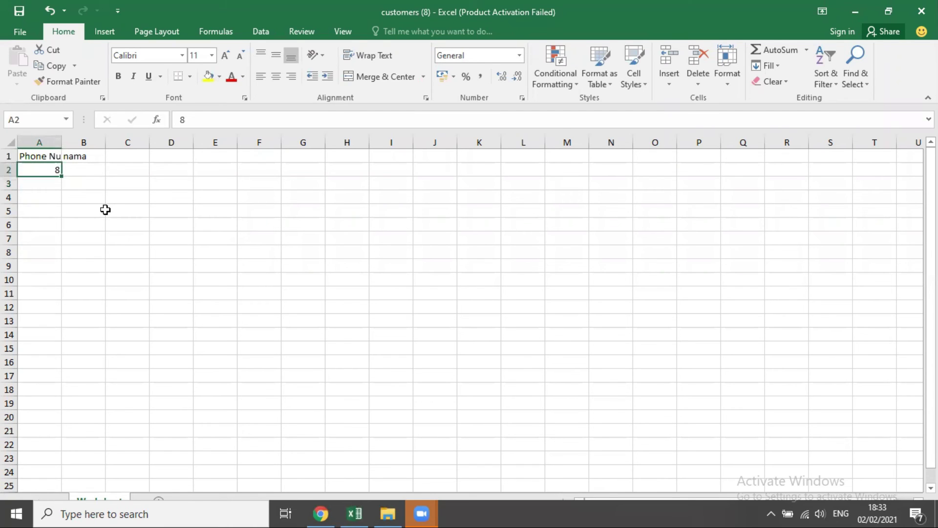
{"action": "type", "text": "'08"}
{"action": "key", "text": "Return"}
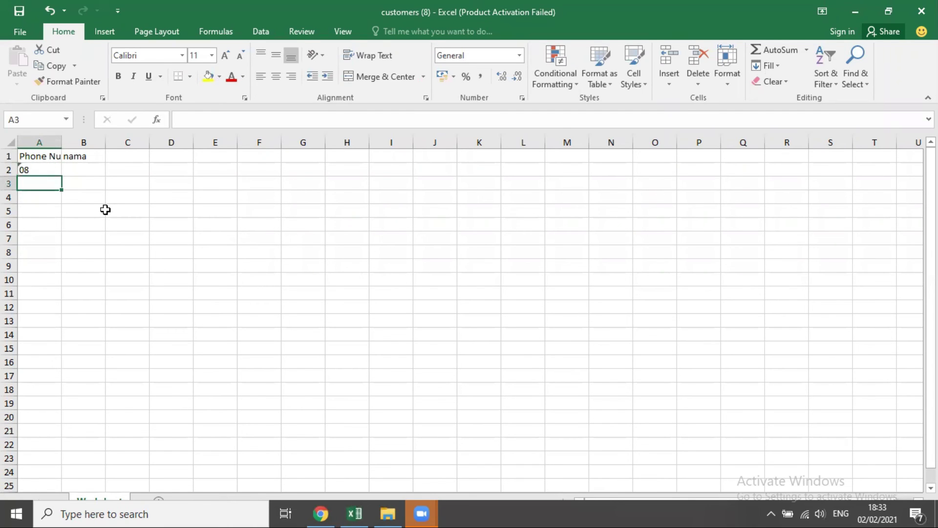
Step: Enter the country code prefixes 62, 60 and 61 in cells A3 to A5 of the Phone Number column
{"action": "type", "text": "62"}
{"action": "key", "text": "Return"}
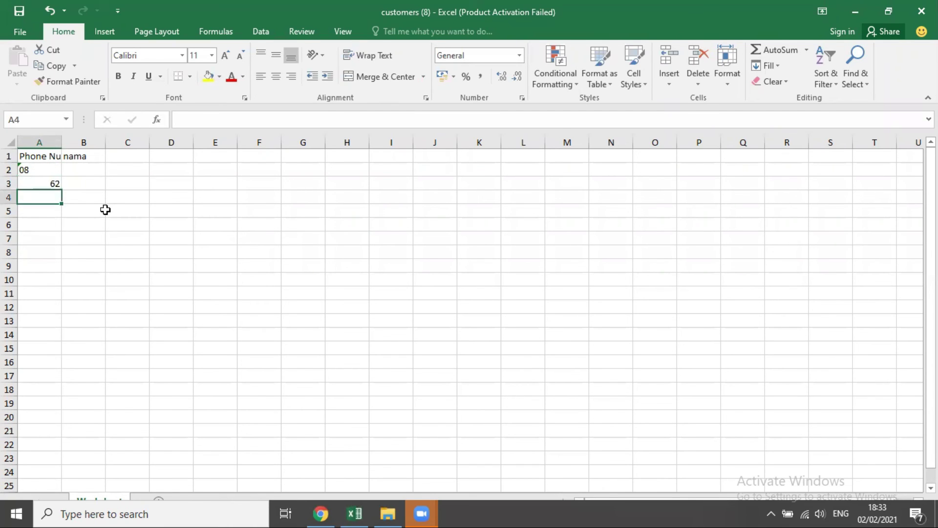
{"action": "type", "text": "60"}
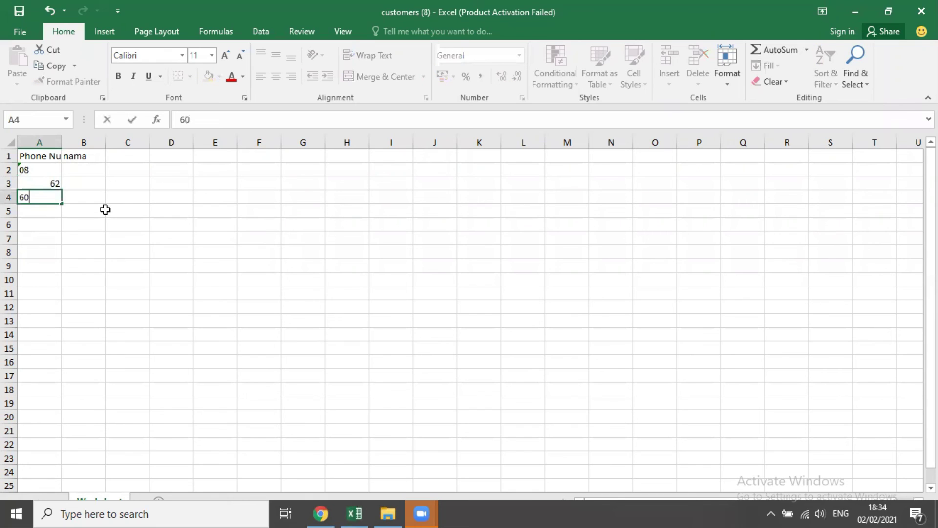
{"action": "key", "text": "Return"}
{"action": "type", "text": "61"}
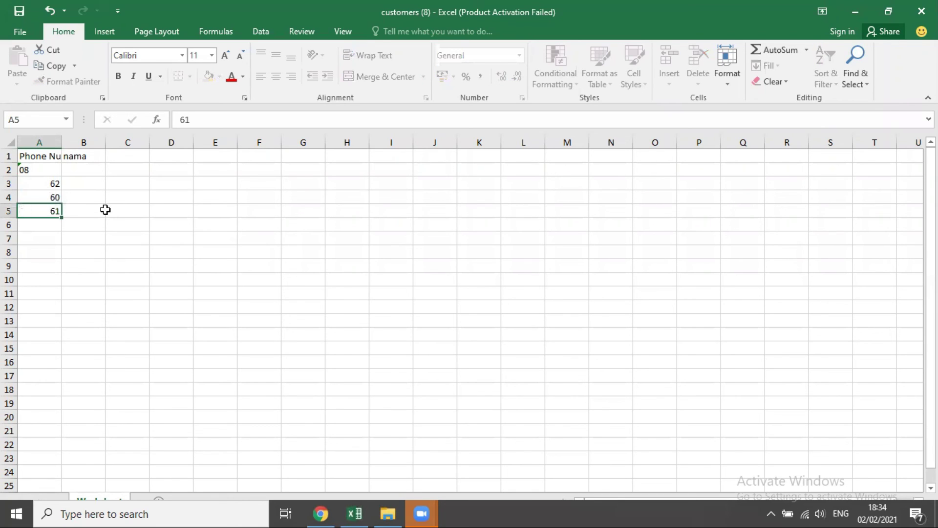
{"action": "key", "text": "Return"}
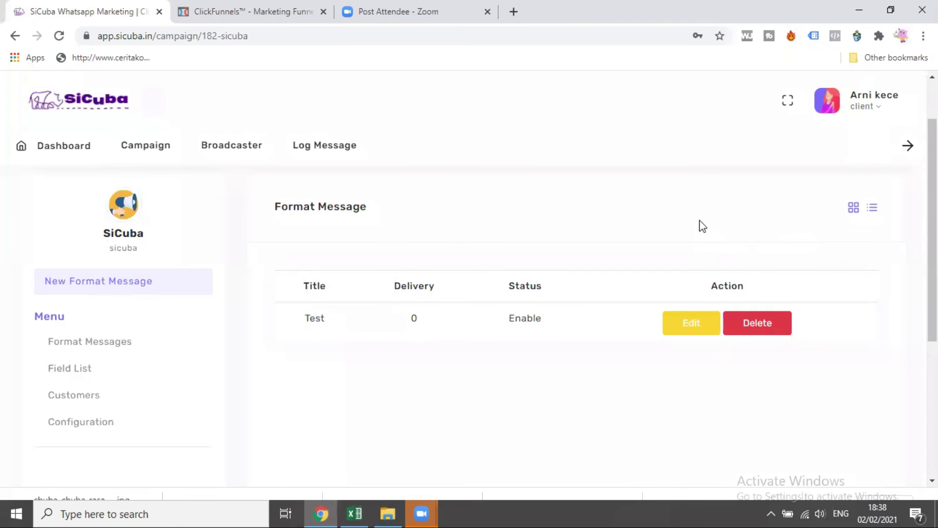
Step: Open SiCuba's message log in Chrome and examine the delivery statuses of the listed messages
{"action": "left_click", "coordinate": [330, 154]}
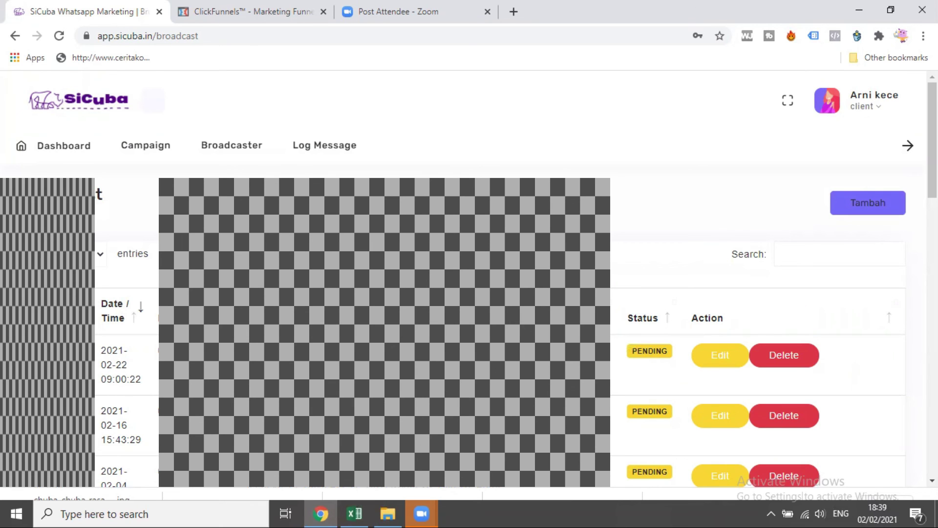
{"action": "scroll", "coordinate": [644, 313], "scroll_direction": "down", "scroll_amount": 3}
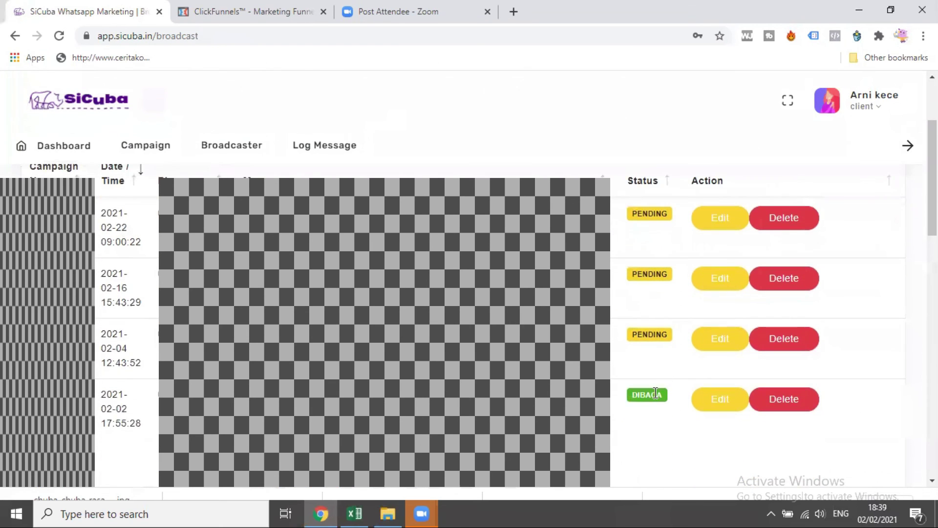
{"action": "double_click", "coordinate": [655, 394]}
{"action": "scroll", "coordinate": [652, 393], "scroll_direction": "down", "scroll_amount": 10}
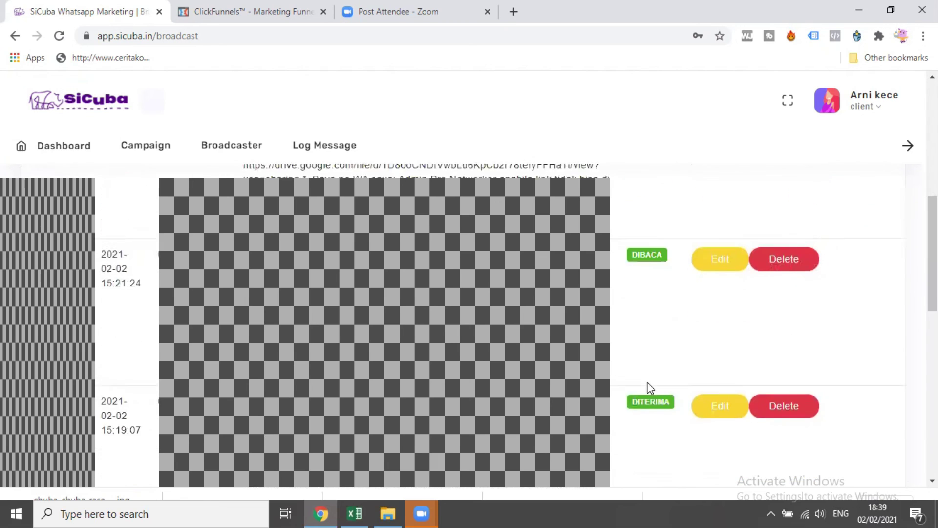